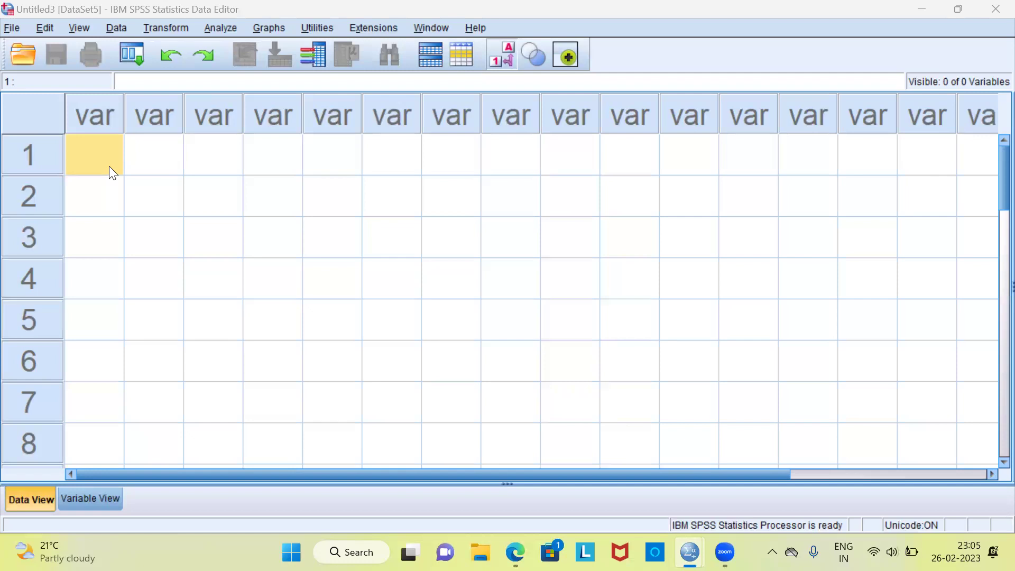
# - Open the recent file Employee data v1.sav and select its id and jobcat columns
pyautogui.click(12, 28)
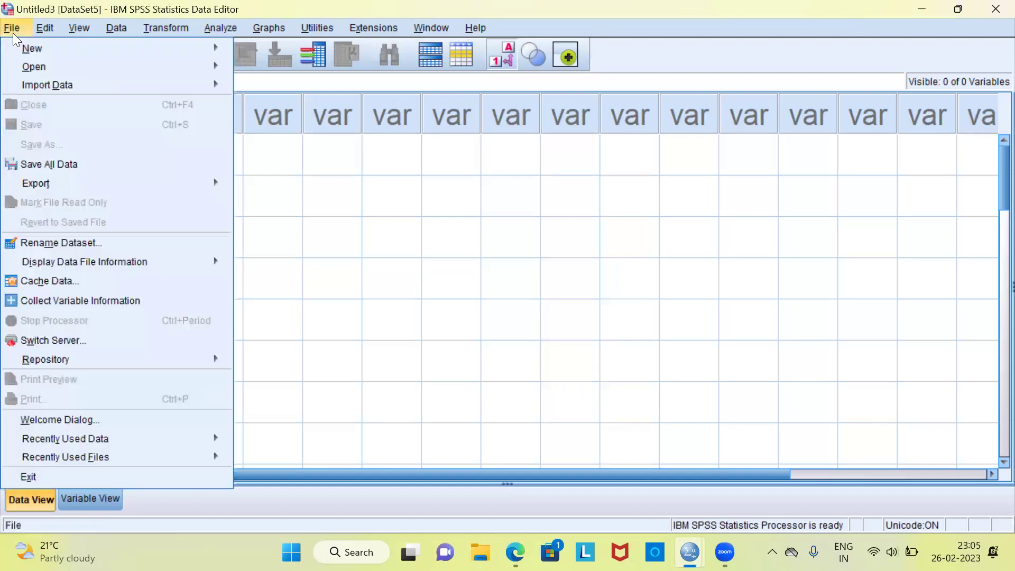
pyautogui.moveTo(78, 436)
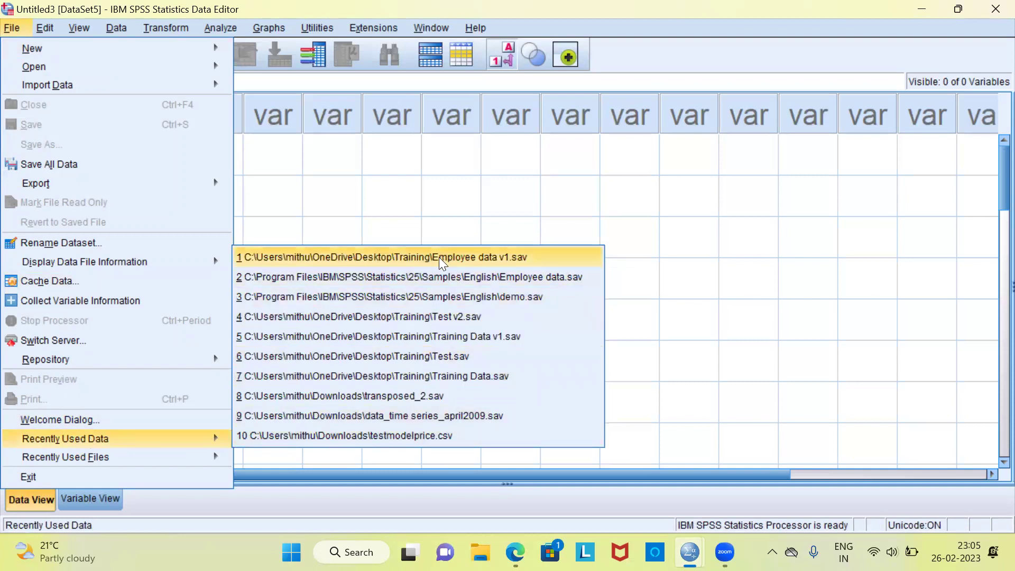
pyautogui.click(513, 261)
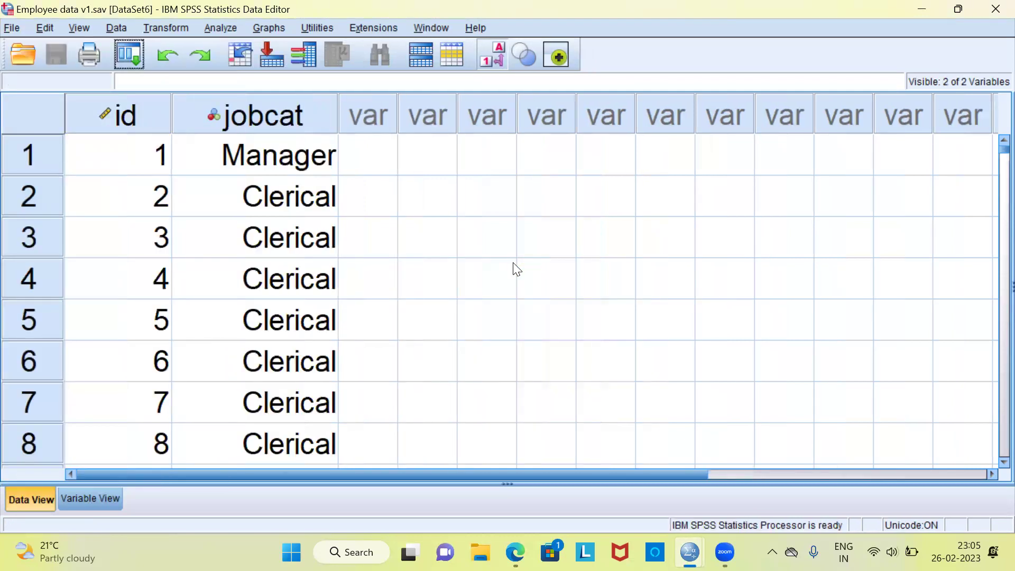
pyautogui.click(145, 120)
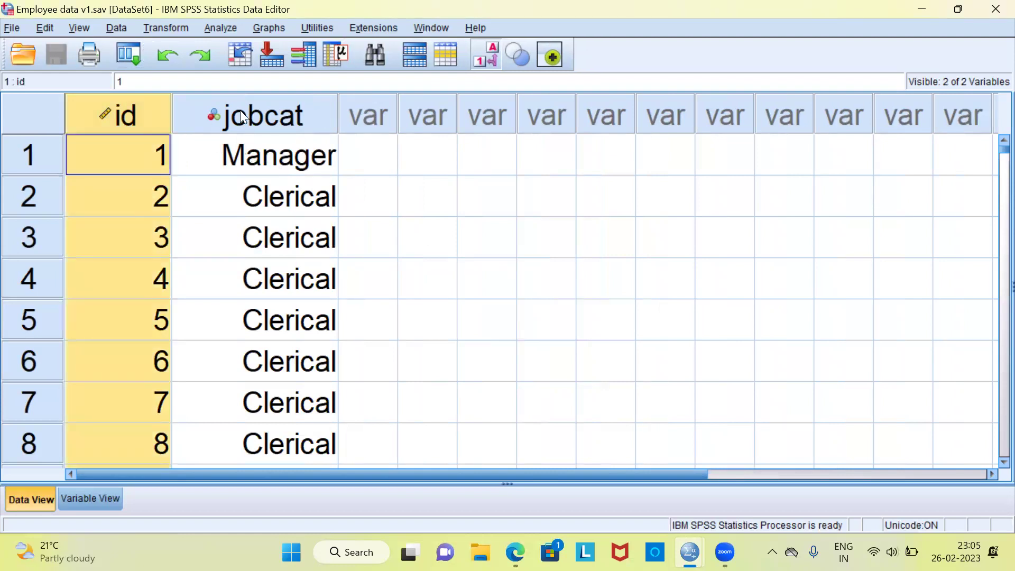
pyautogui.click(270, 111)
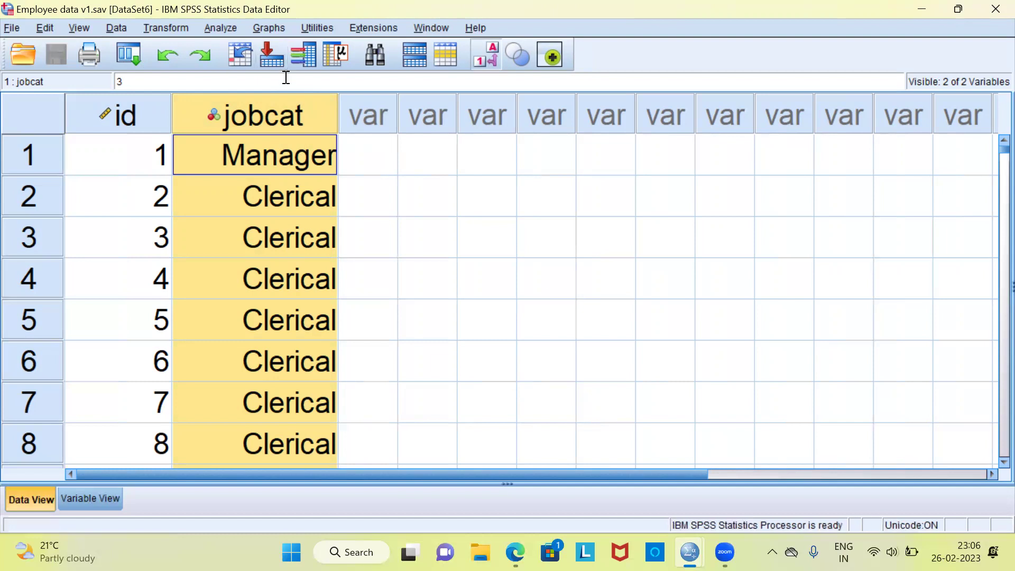
# - Start a Frequencies analysis with Employment Category as the variable and bring up its Statistics options
pyautogui.hotkey('alt', 'a')
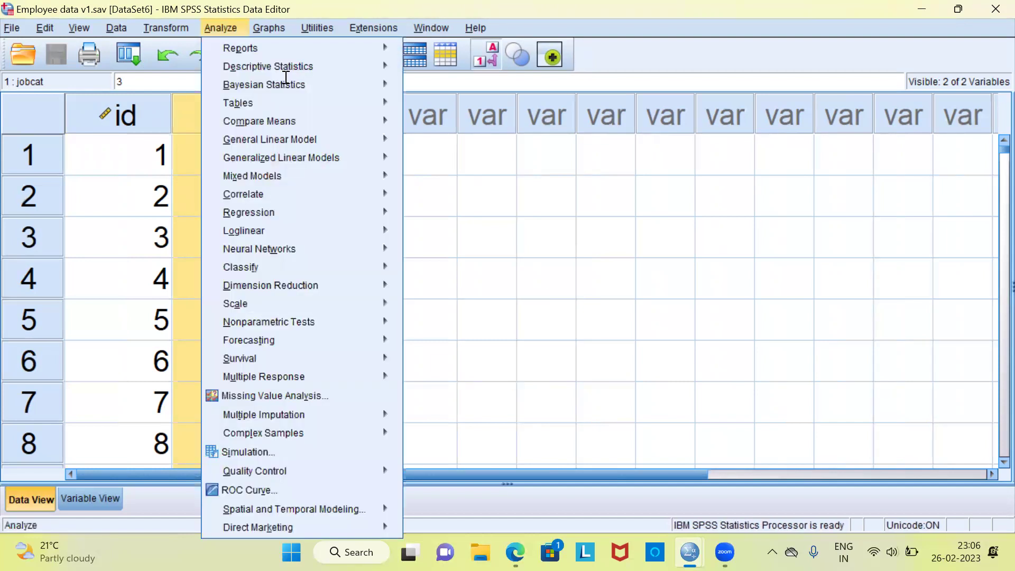
pyautogui.moveTo(239, 68)
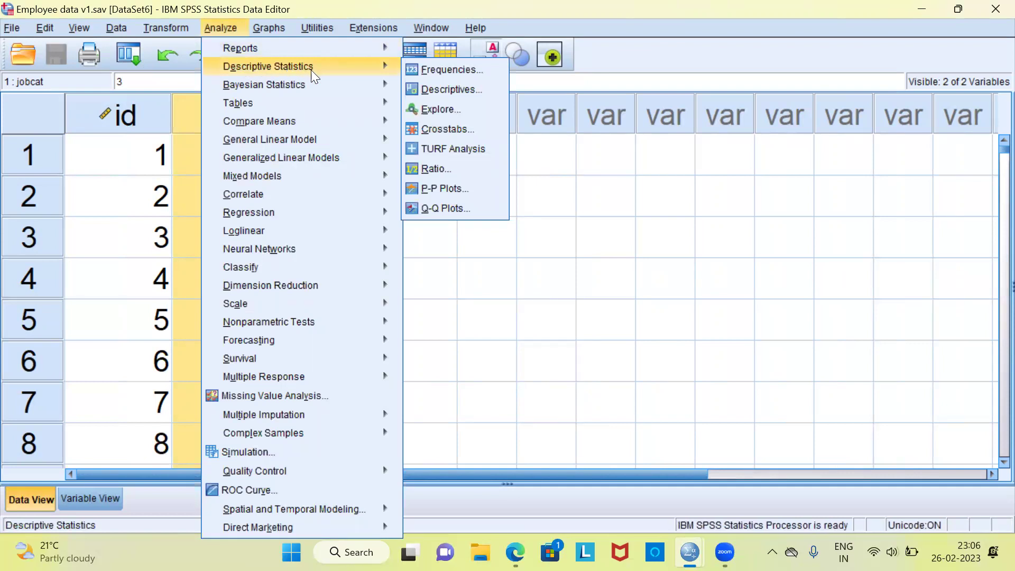
pyautogui.click(487, 76)
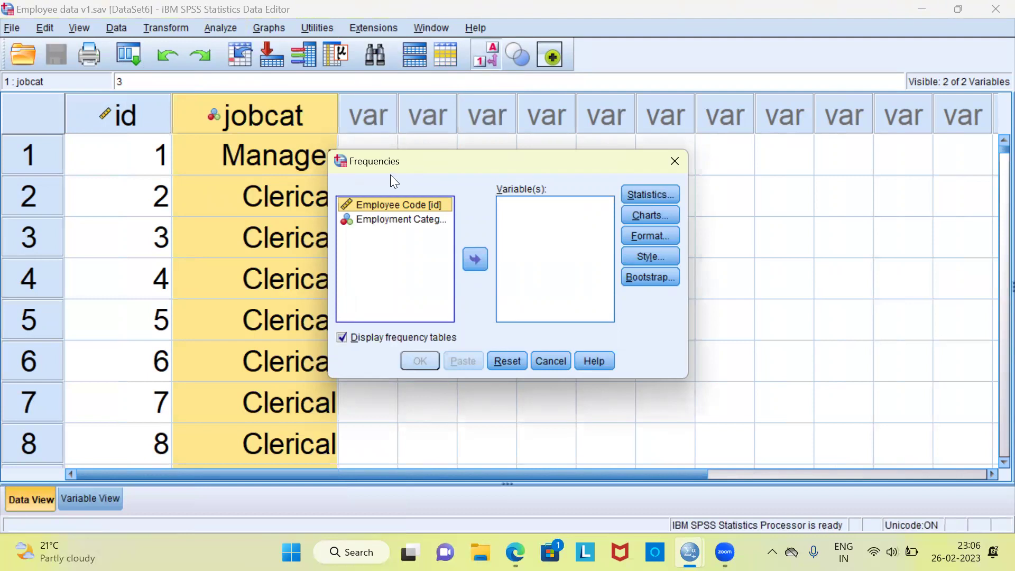
pyautogui.click(390, 221)
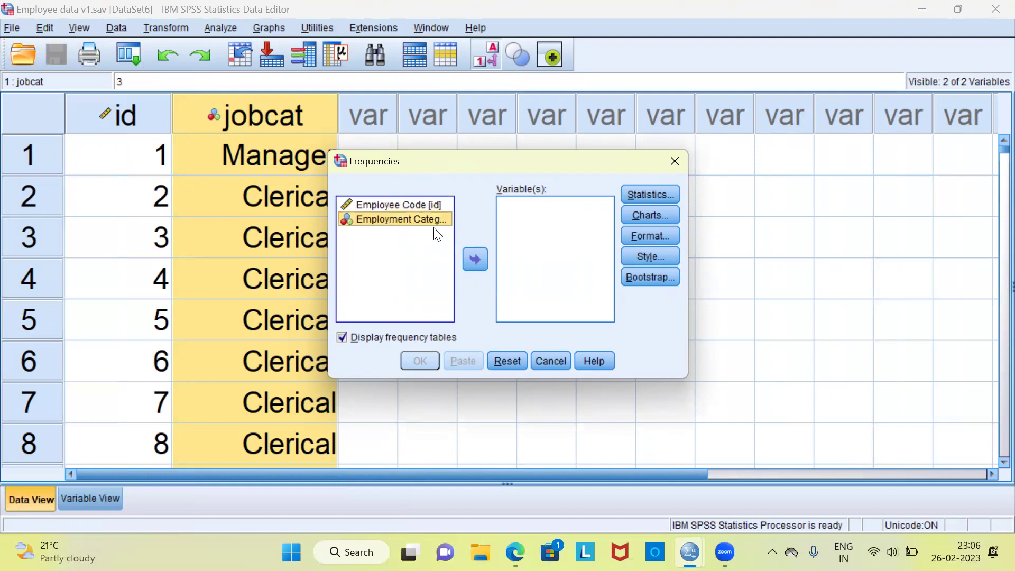
pyautogui.click(476, 260)
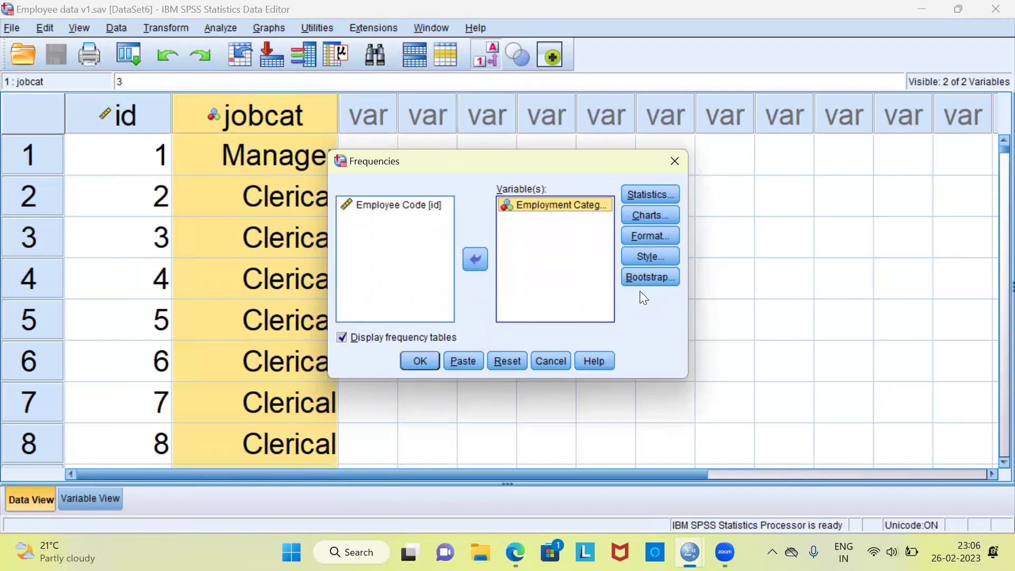
pyautogui.click(649, 199)
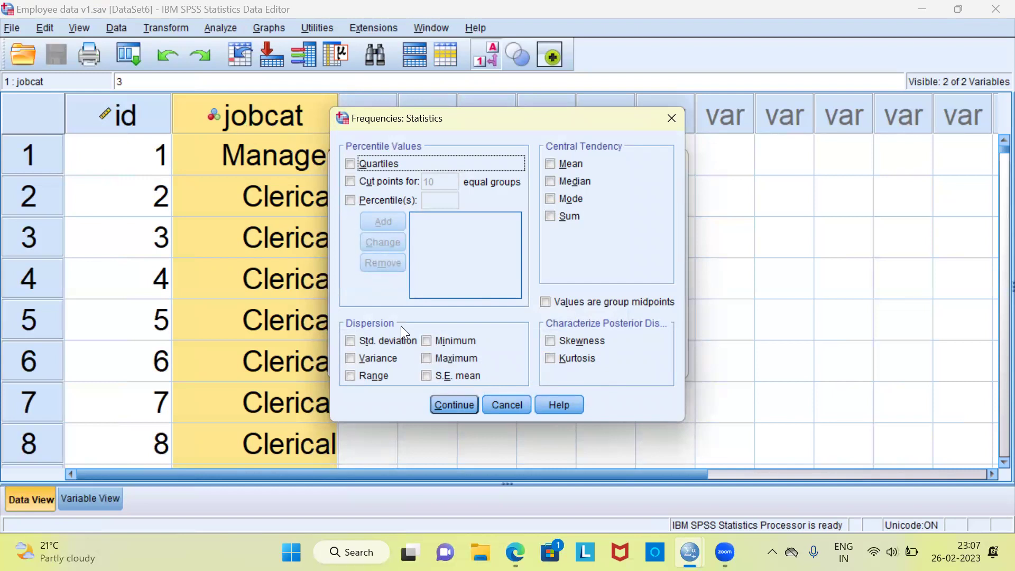
# - Close the Frequencies: Statistics dialog with no statistics ticked
pyautogui.click(455, 404)
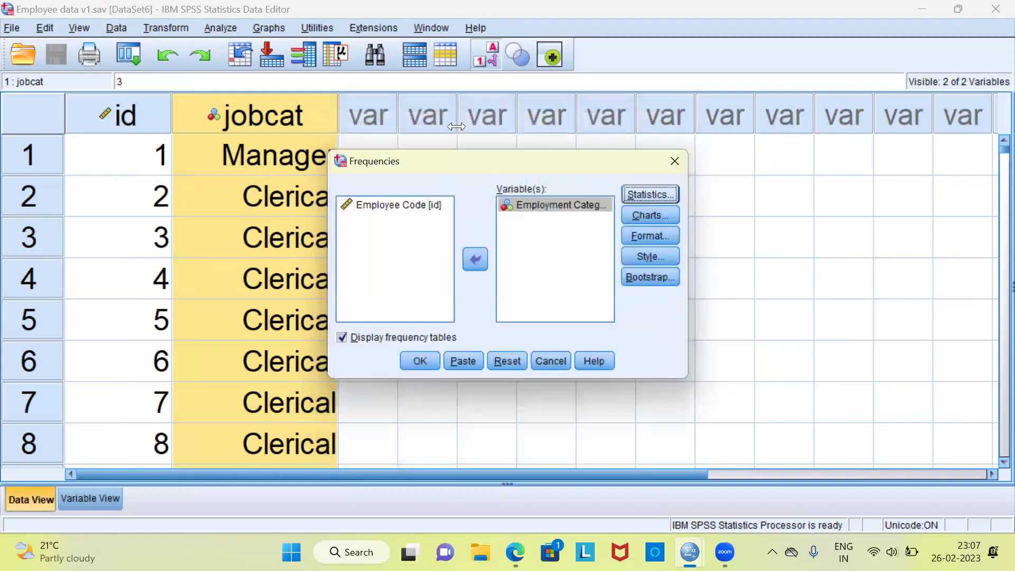
# - Set the Employment Category frequencies chart to Pie charts with Percentages as chart values
pyautogui.click(456, 126)
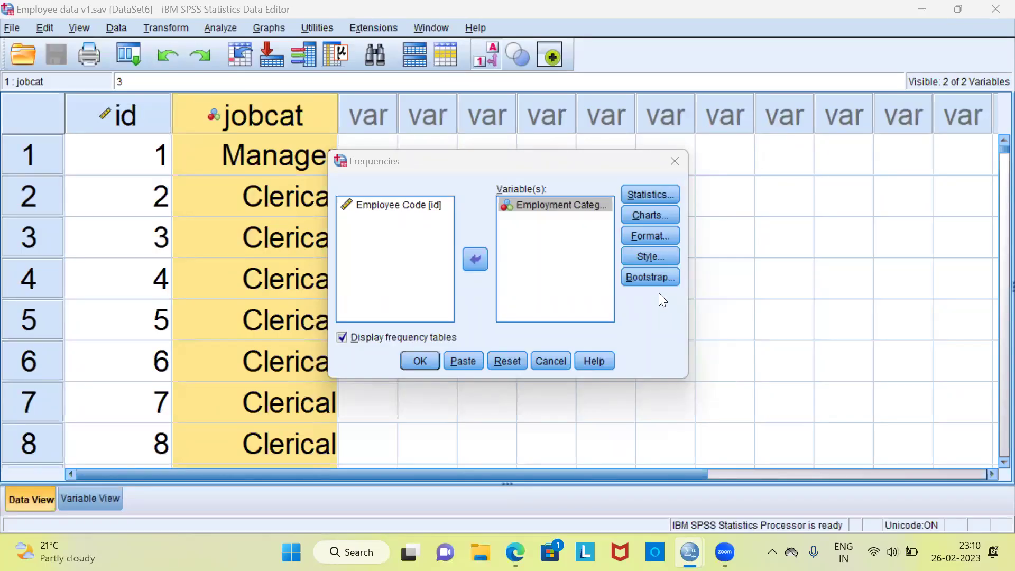
pyautogui.click(653, 216)
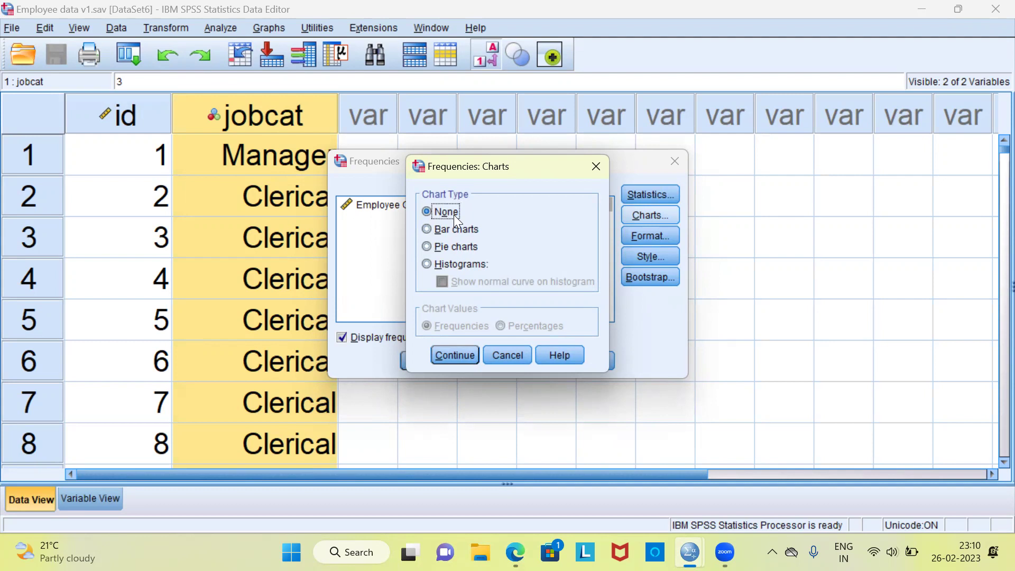
pyautogui.click(437, 232)
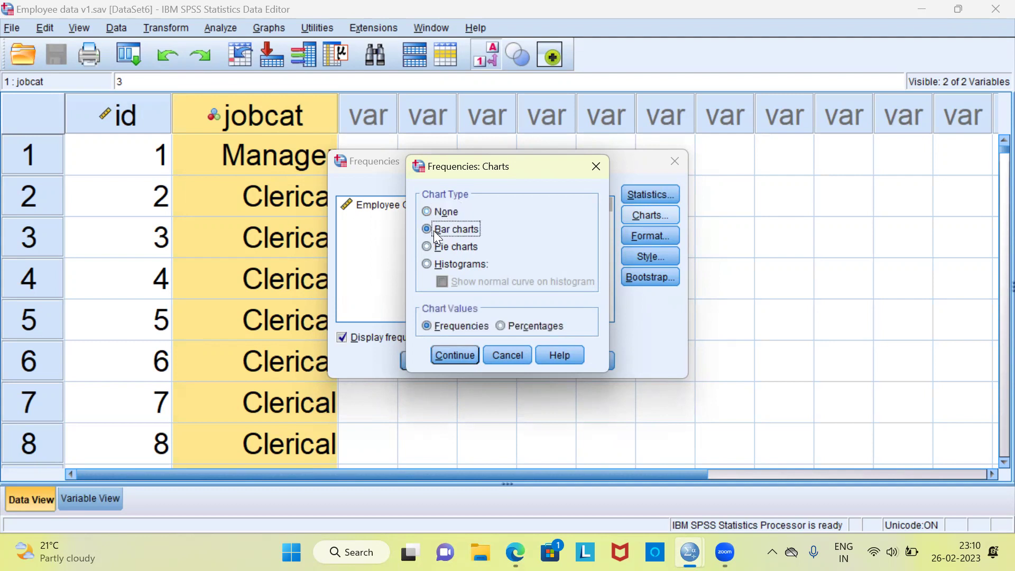
pyautogui.click(434, 247)
pyautogui.click(432, 267)
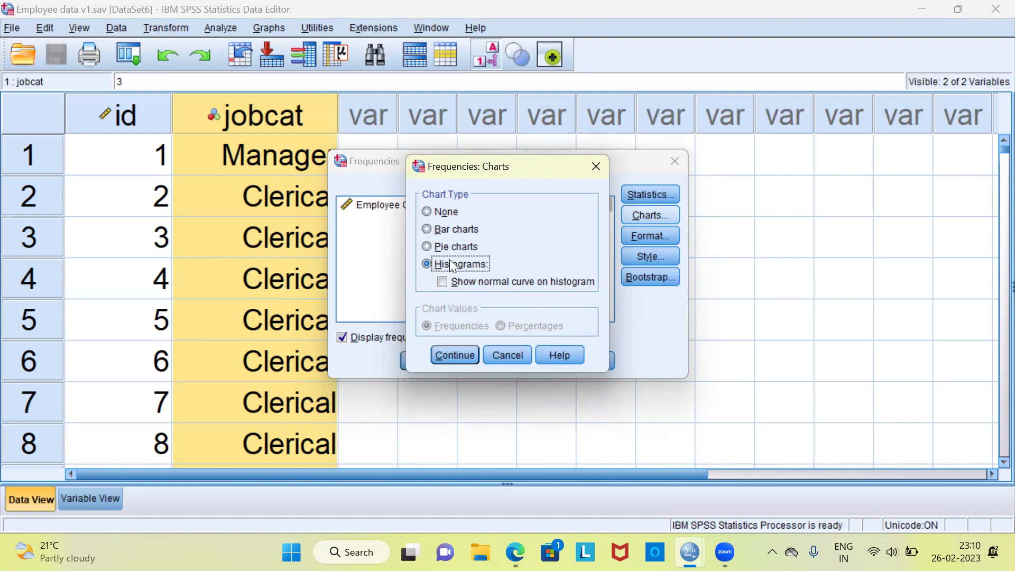
pyautogui.click(432, 246)
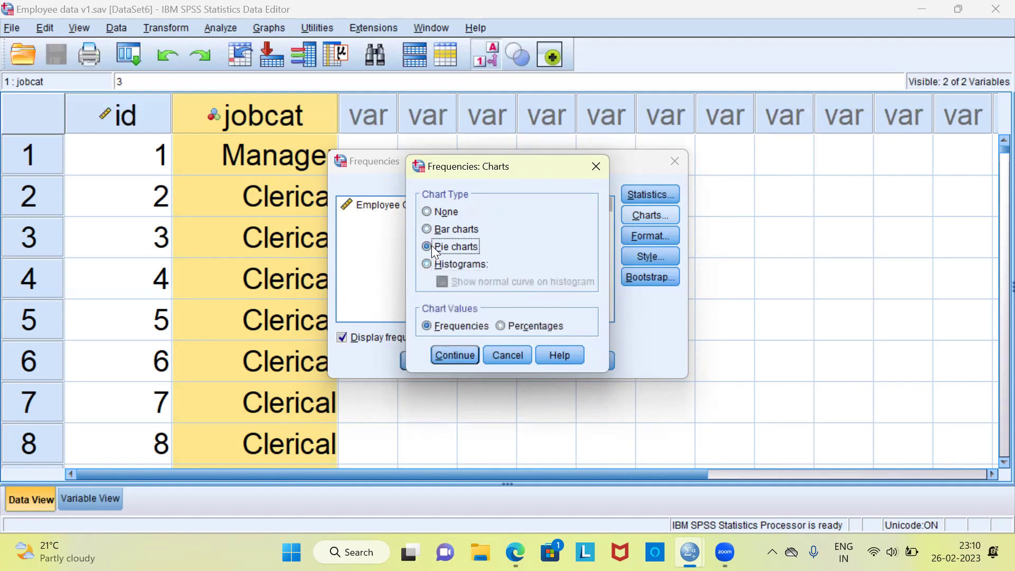
pyautogui.click(501, 326)
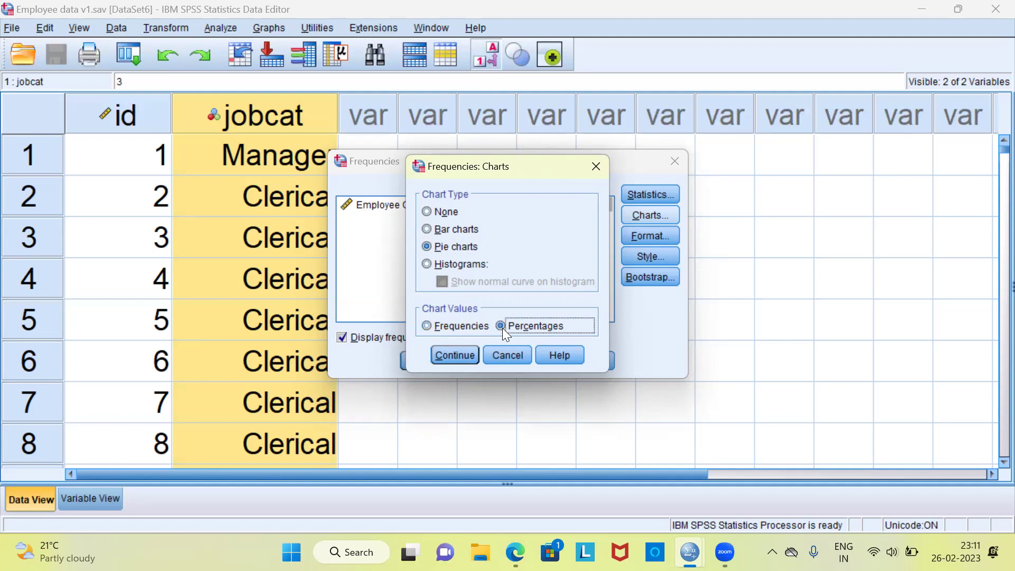
pyautogui.click(456, 355)
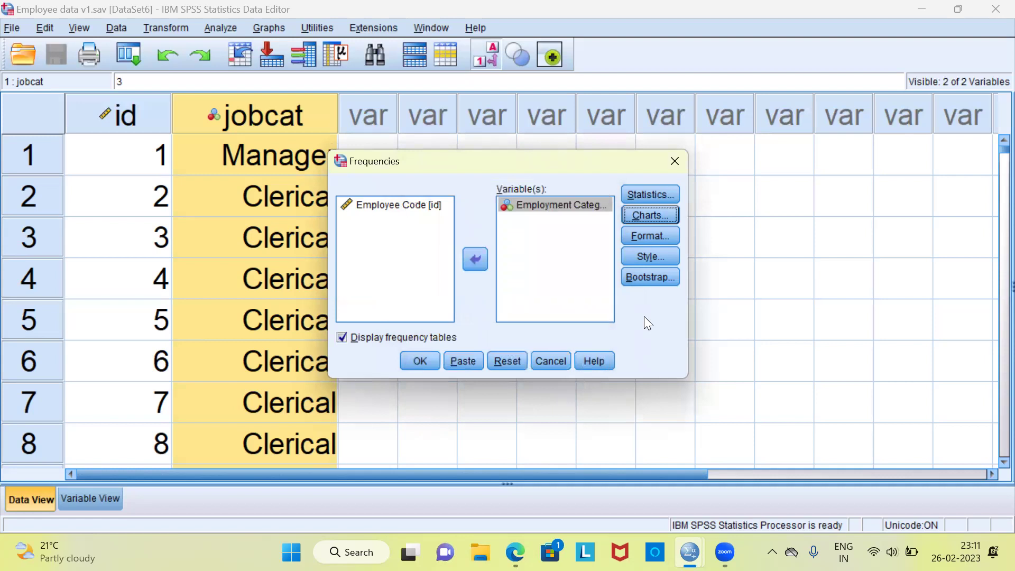
pyautogui.click(662, 237)
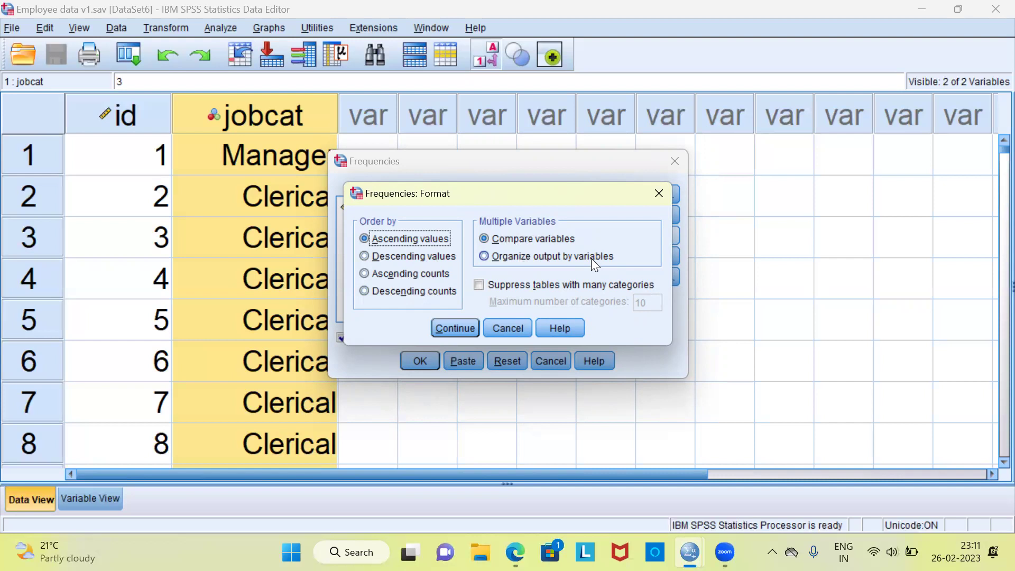
pyautogui.click(479, 285)
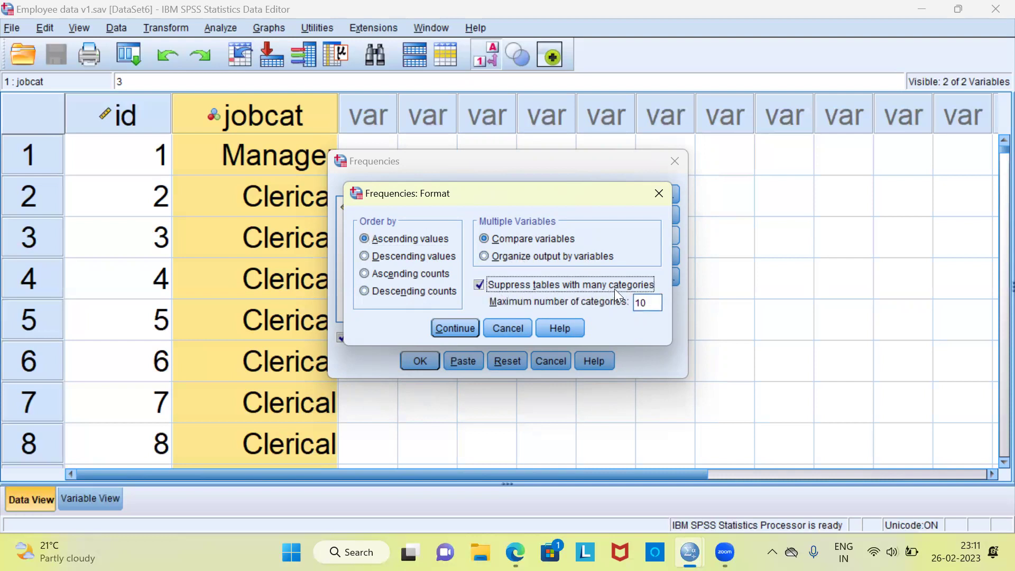
pyautogui.click(483, 285)
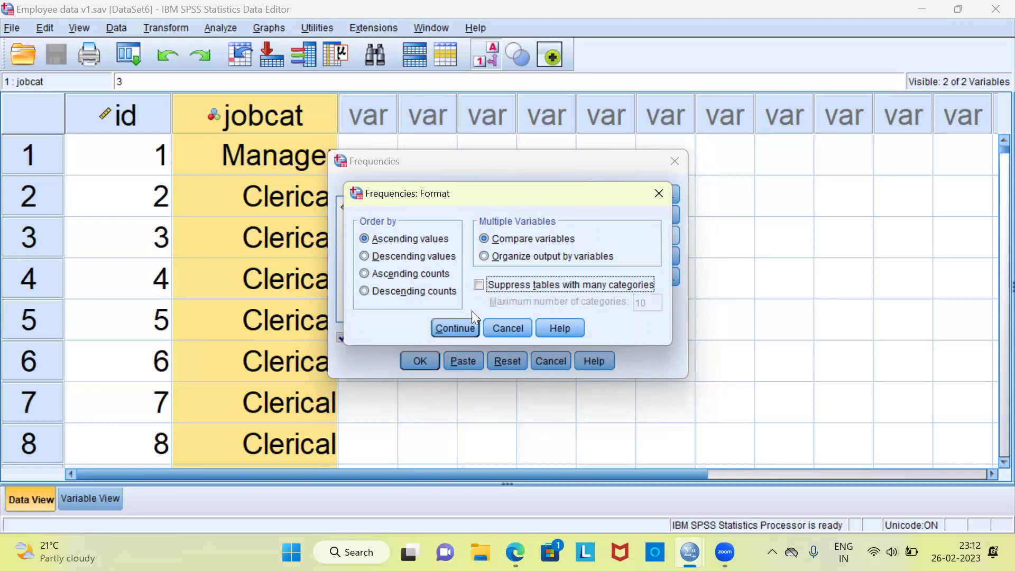
# - Close the Format options and cancel the Table Style dialog, leaving styling unchanged
pyautogui.click(465, 332)
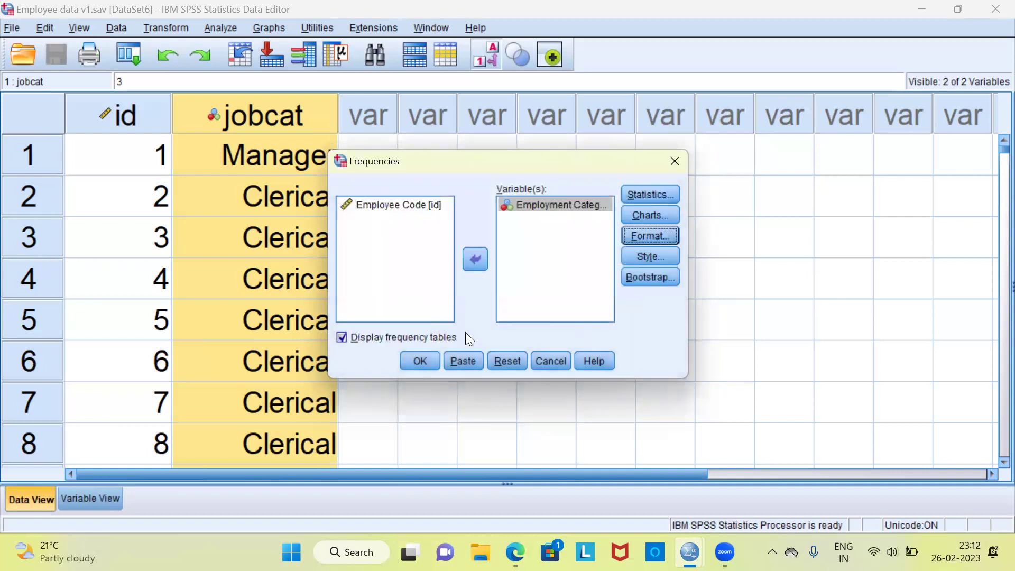
pyautogui.click(645, 258)
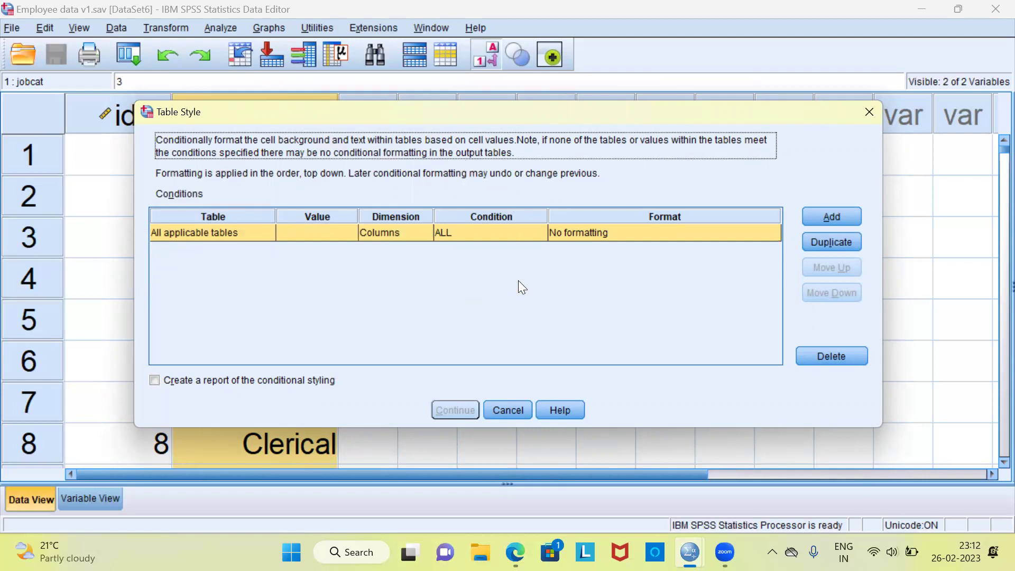
pyautogui.click(510, 410)
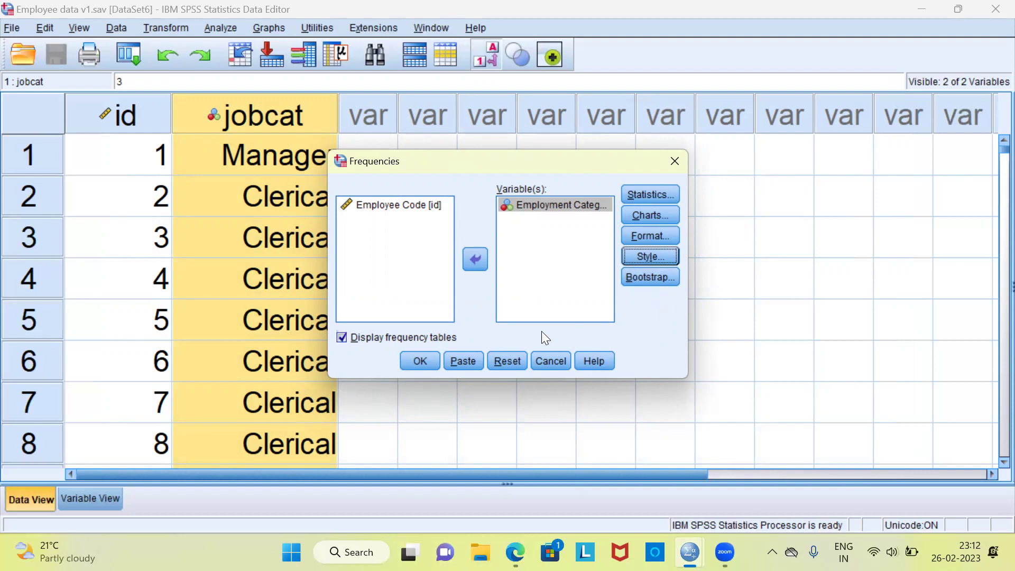
# - Run the frequencies, then select the Frequencies, Statistics and Employment Category output items
pyautogui.click(425, 359)
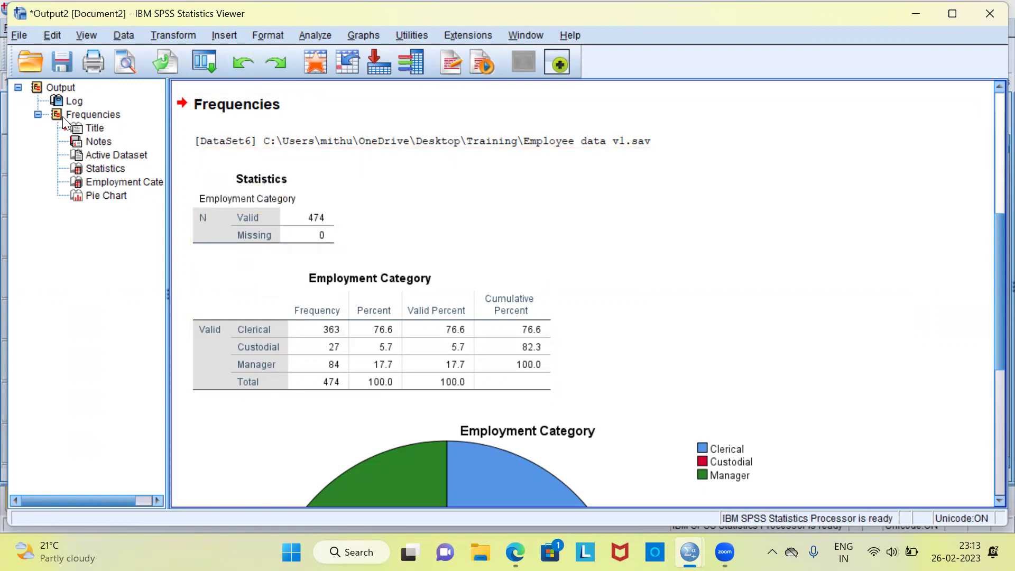
pyautogui.click(90, 114)
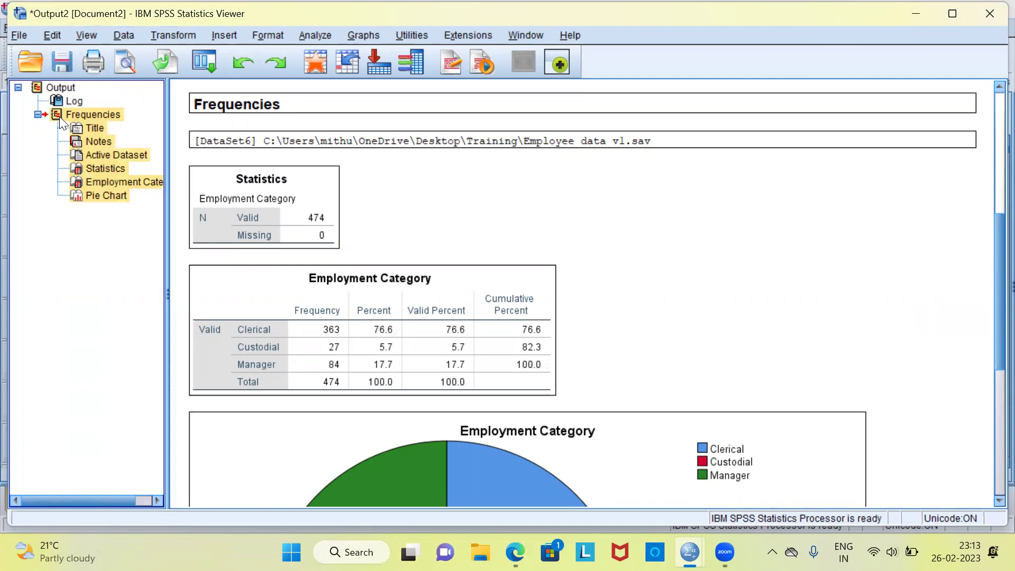
pyautogui.click(271, 194)
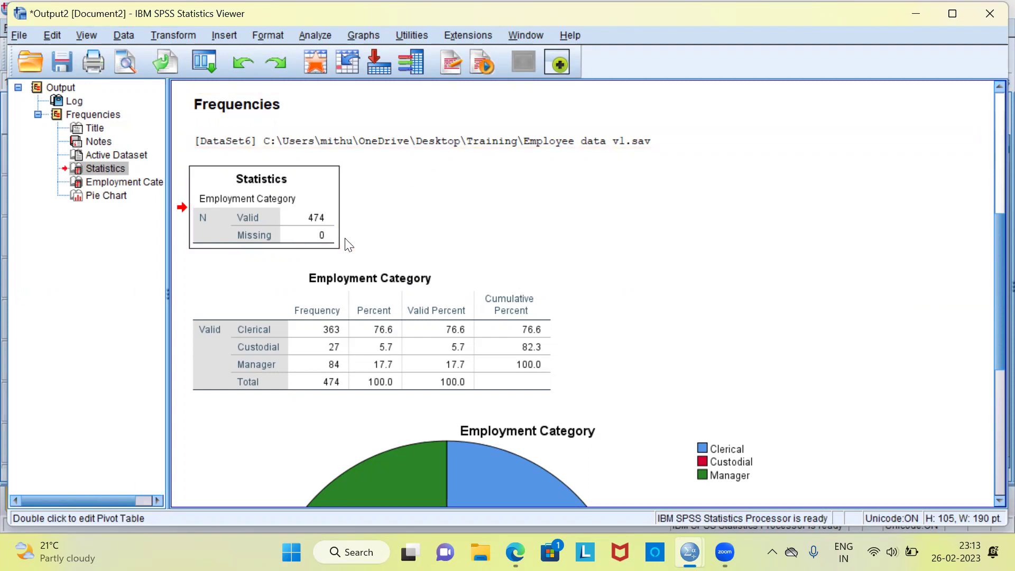
pyautogui.click(407, 294)
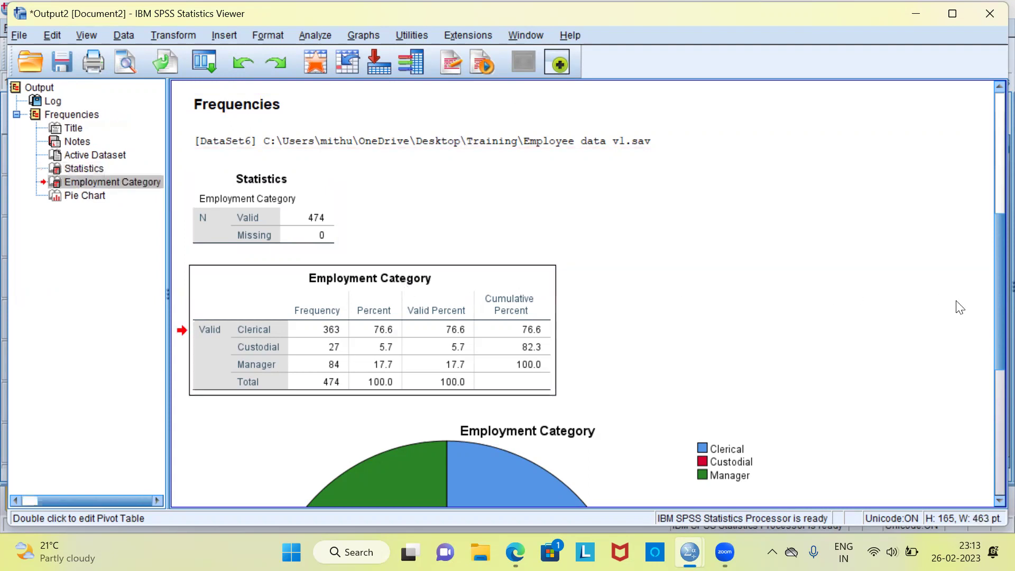
pyautogui.moveTo(990, 320); pyautogui.dragTo(990, 367)
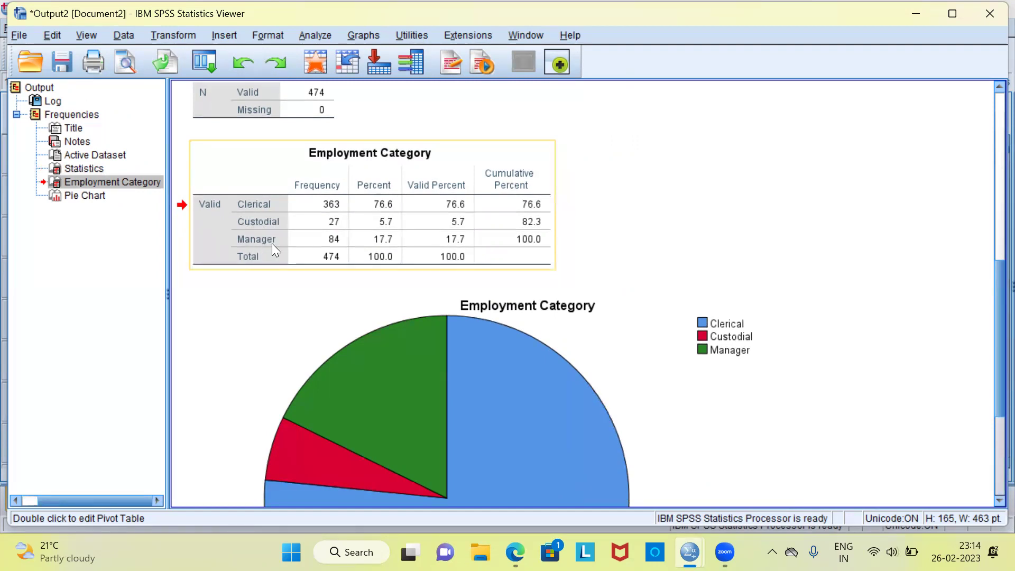
pyautogui.click(310, 231)
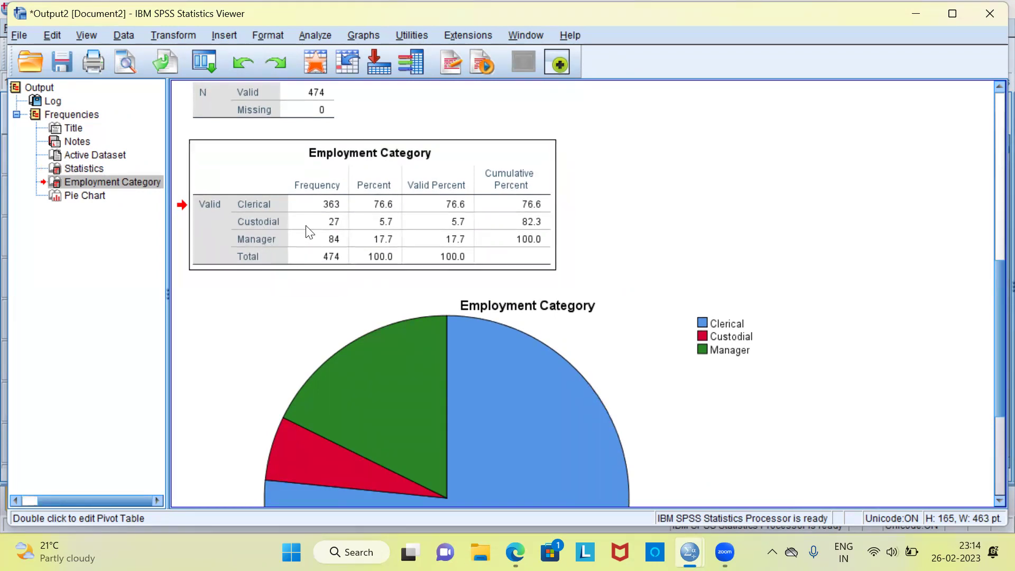
pyautogui.click(337, 209)
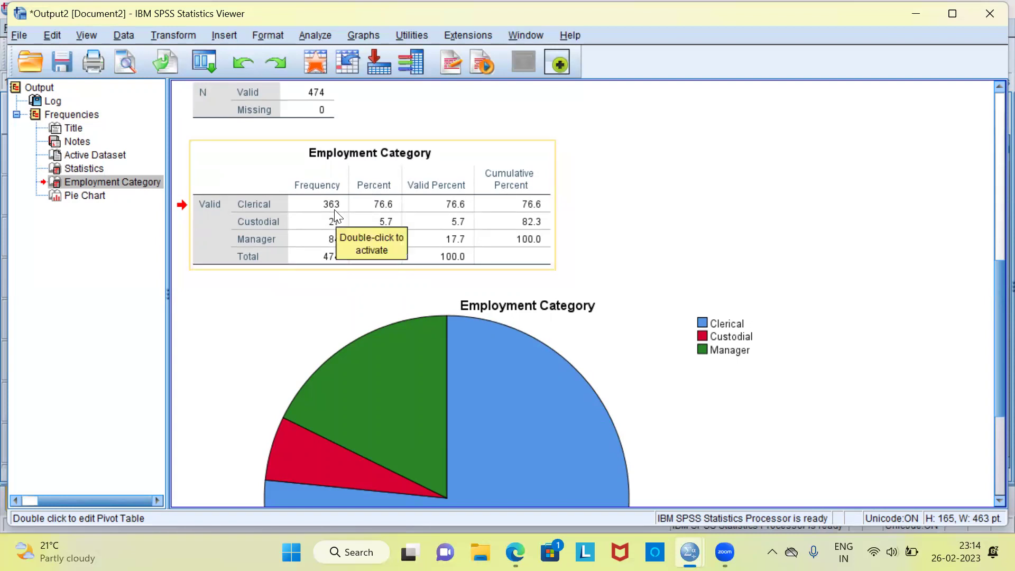
pyautogui.click(316, 249)
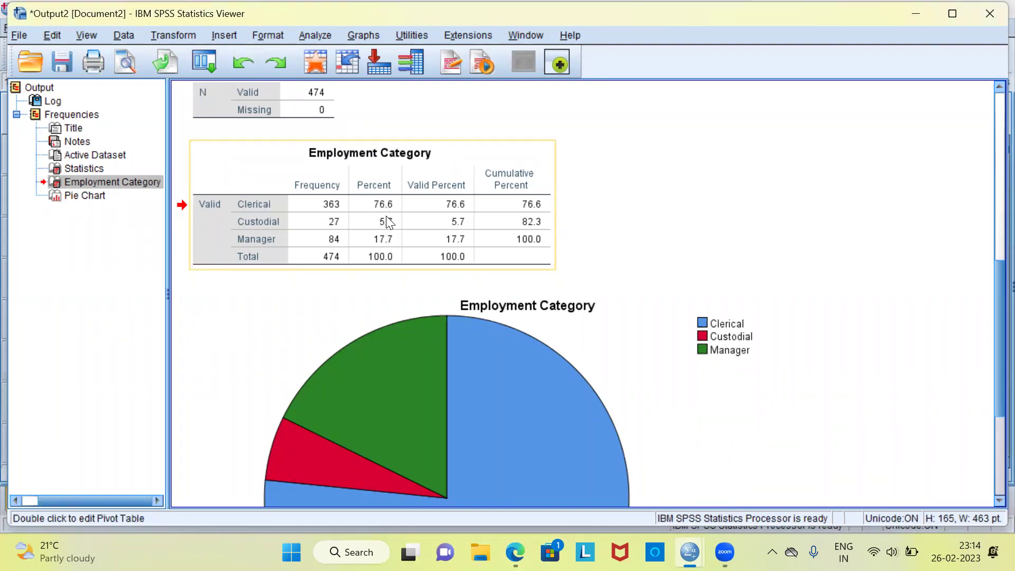
pyautogui.click(385, 237)
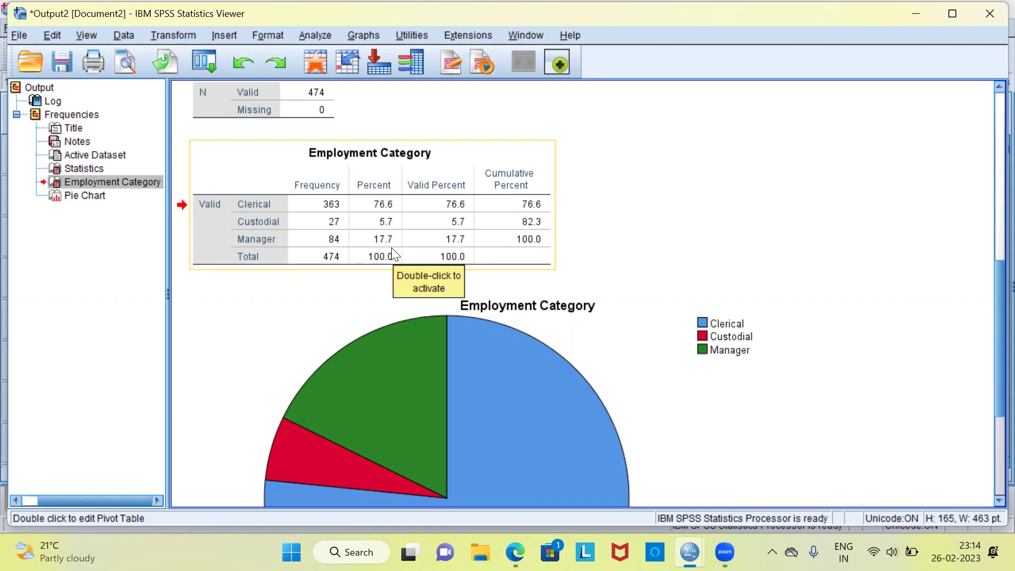
pyautogui.click(382, 246)
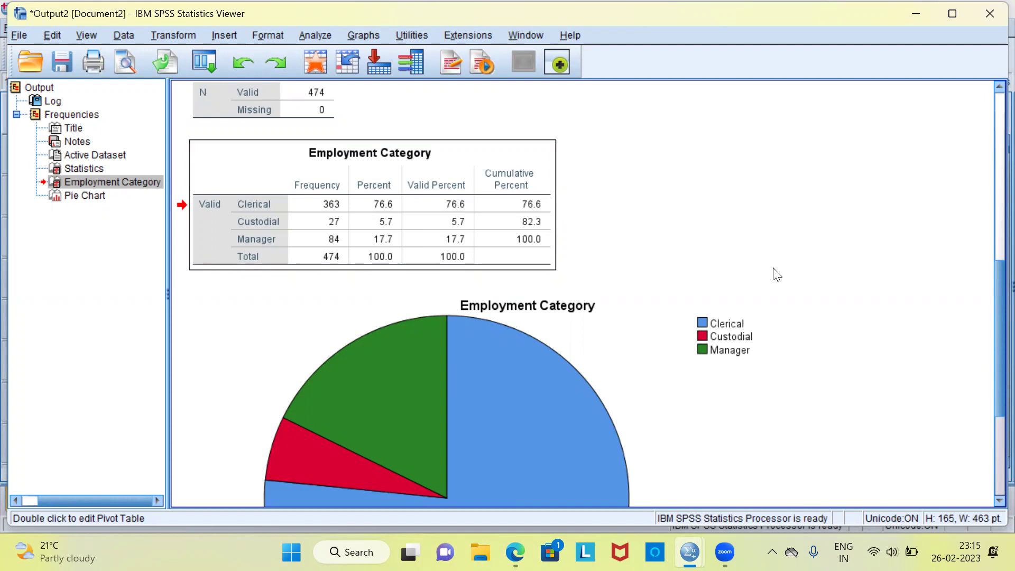
pyautogui.moveTo(990, 343); pyautogui.dragTo(990, 411)
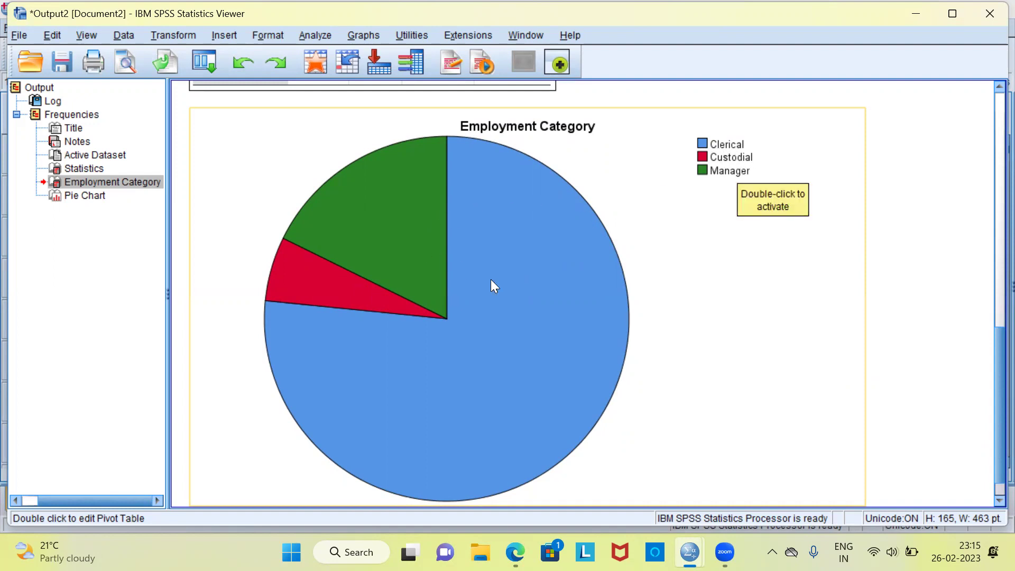
pyautogui.click(512, 301)
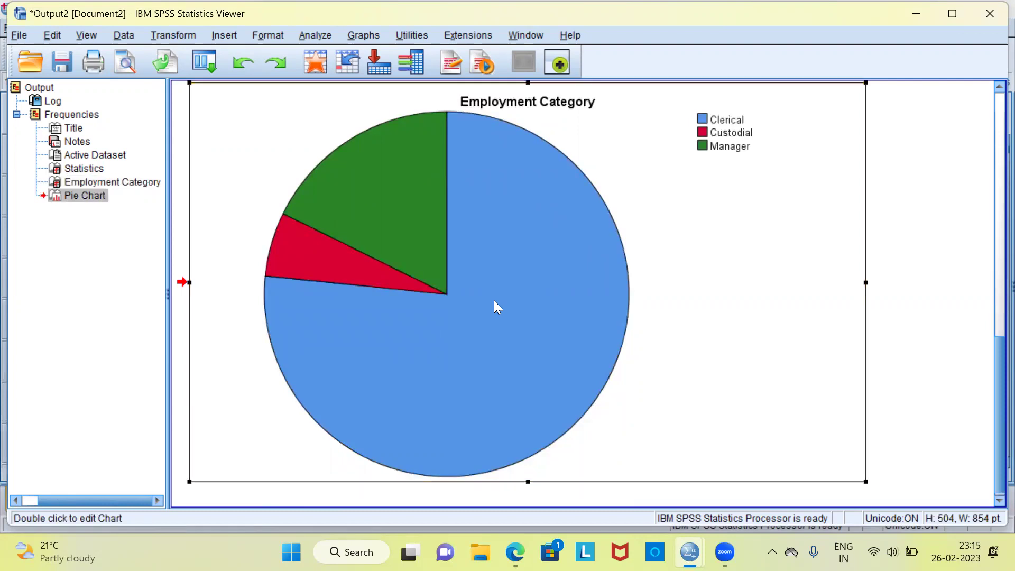
# - In the Chart Editor, label the Manager 17.72%, Clerical 76.58% and Custodial 5.70% slices
pyautogui.doubleClick(495, 302)
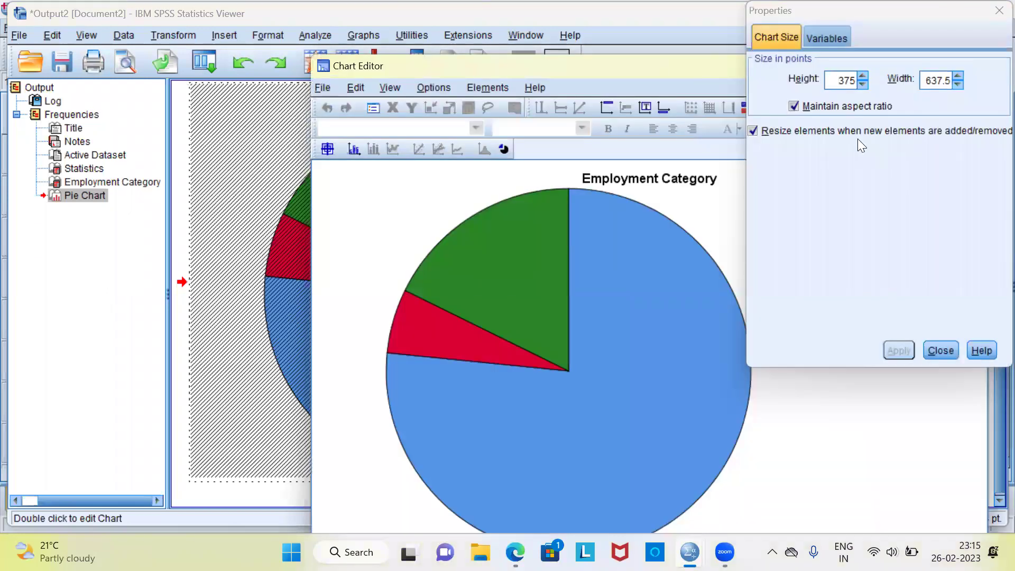
pyautogui.click(948, 350)
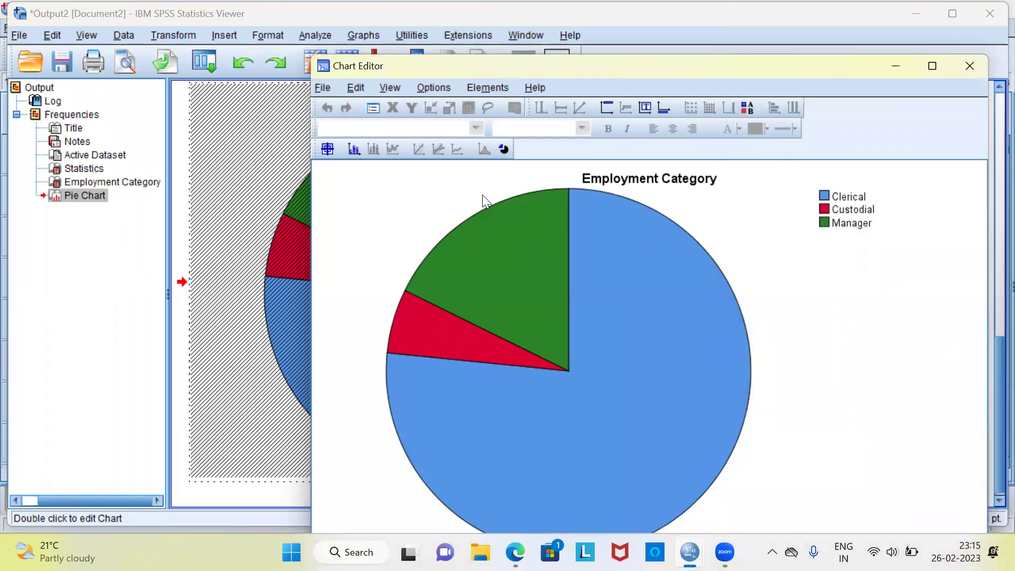
pyautogui.click(328, 150)
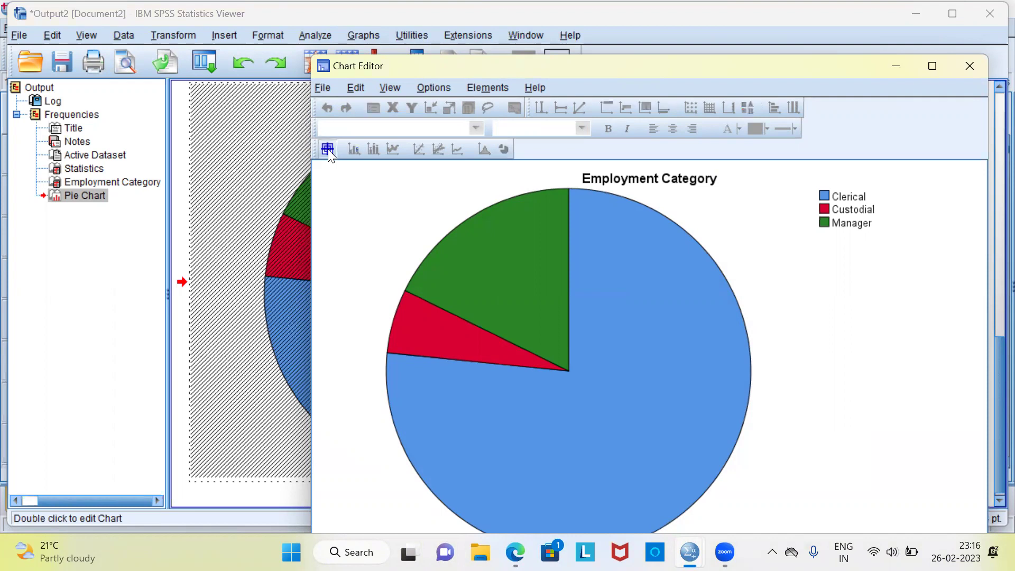
pyautogui.click(504, 250)
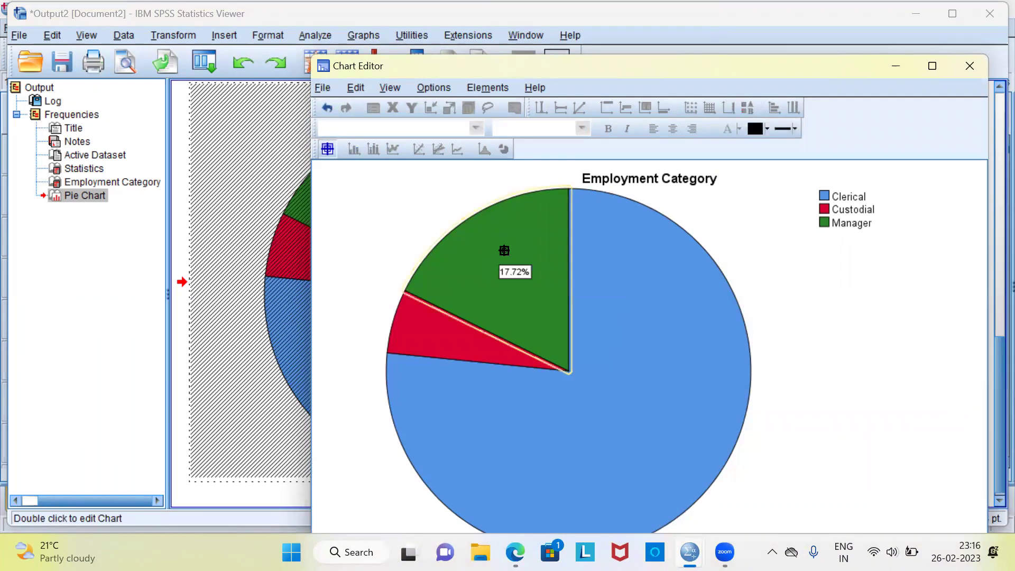
pyautogui.click(635, 299)
pyautogui.click(417, 326)
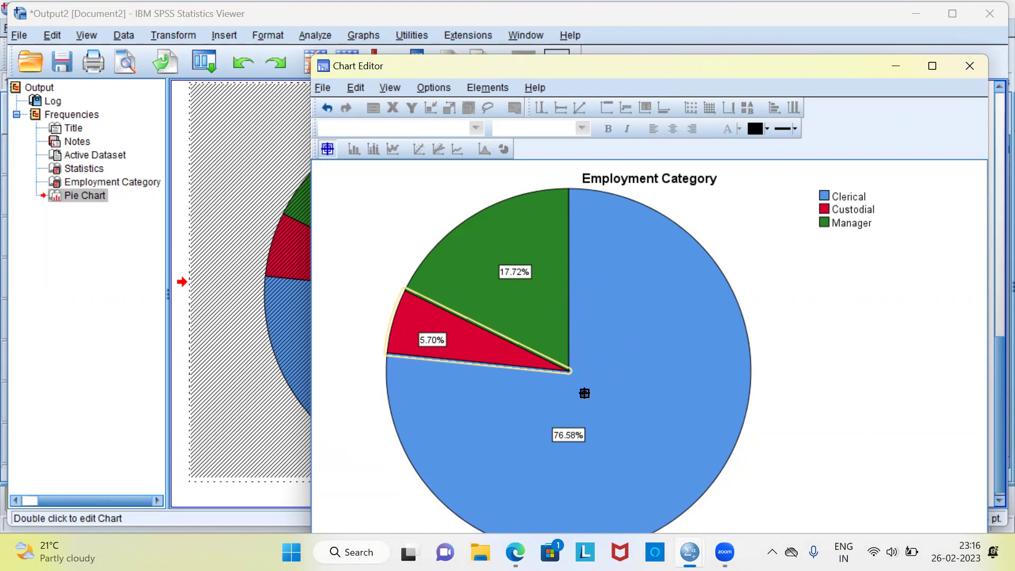
pyautogui.click(978, 60)
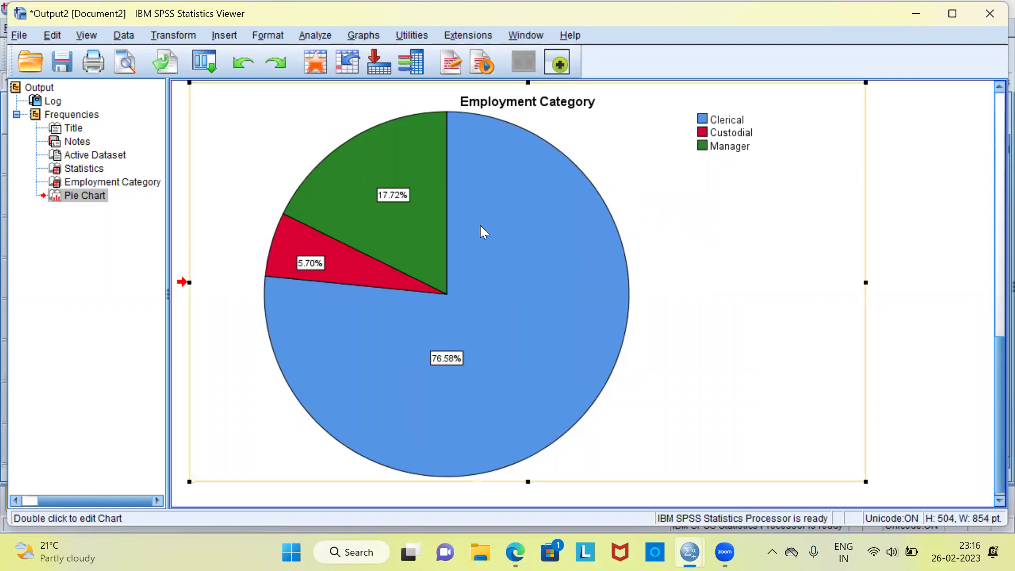
# - Recall the Frequencies dialog and rerun it with Bar charts instead of a pie chart
pyautogui.click(202, 75)
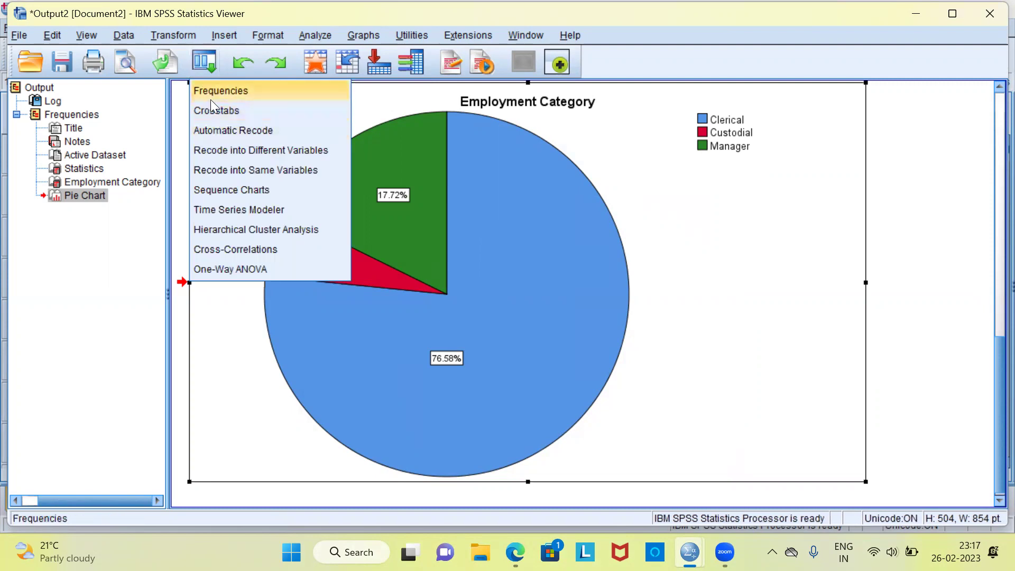
pyautogui.click(276, 94)
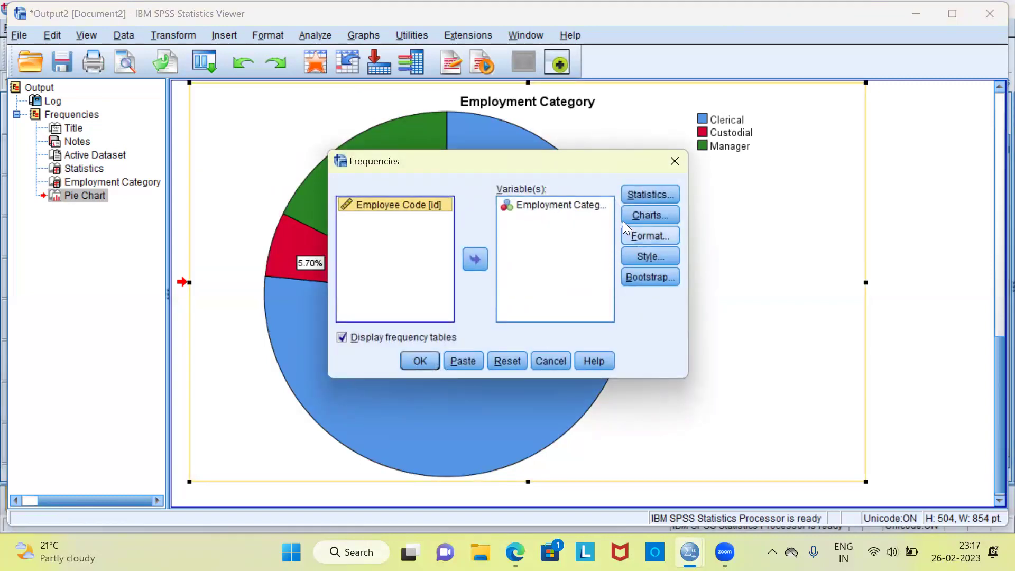
pyautogui.click(662, 215)
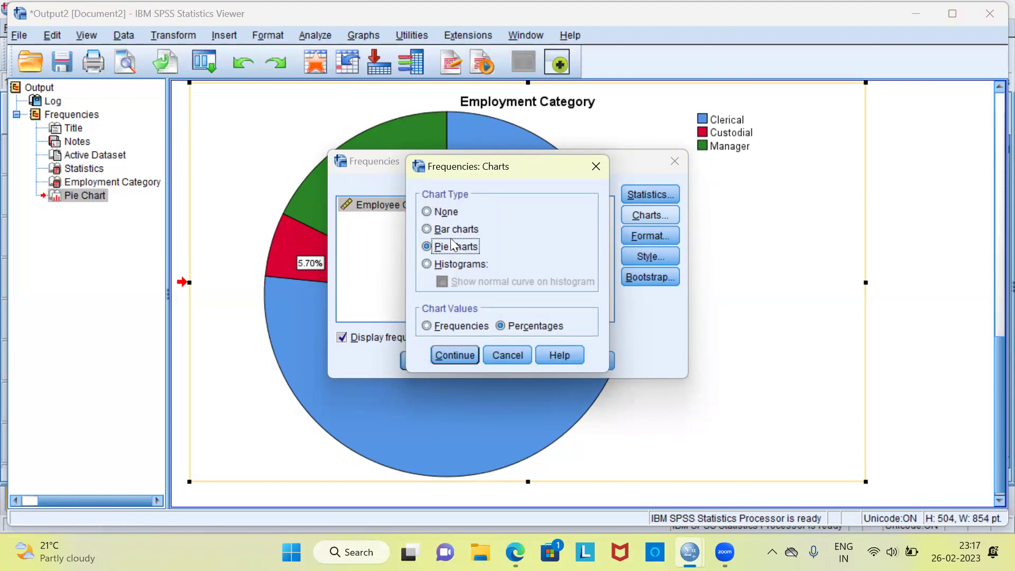
pyautogui.click(437, 230)
pyautogui.click(457, 356)
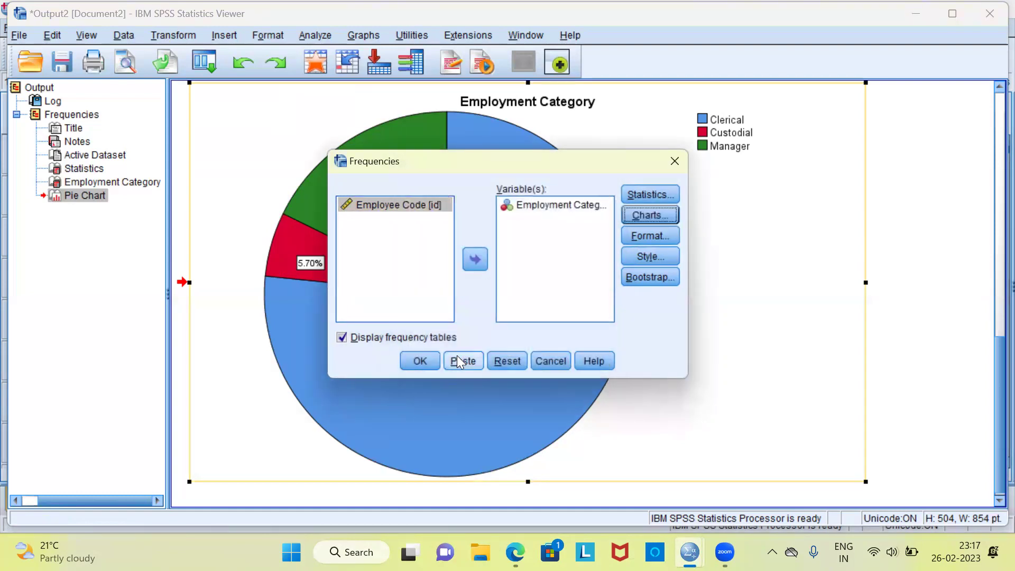
pyautogui.click(421, 360)
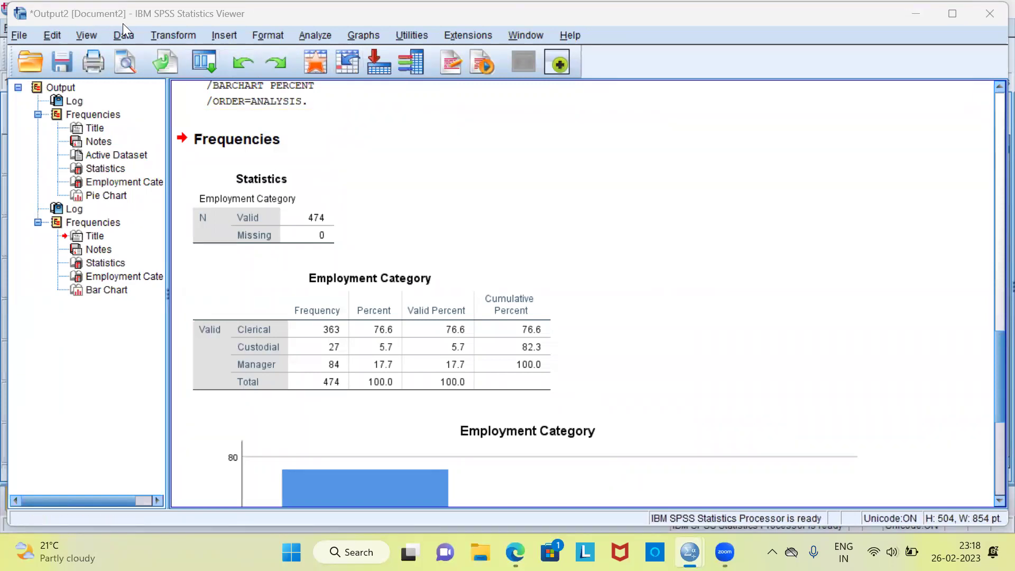
# - Select the output items down to the Employment Category bar chart, opening and closing its Chart Editor
pyautogui.click(225, 144)
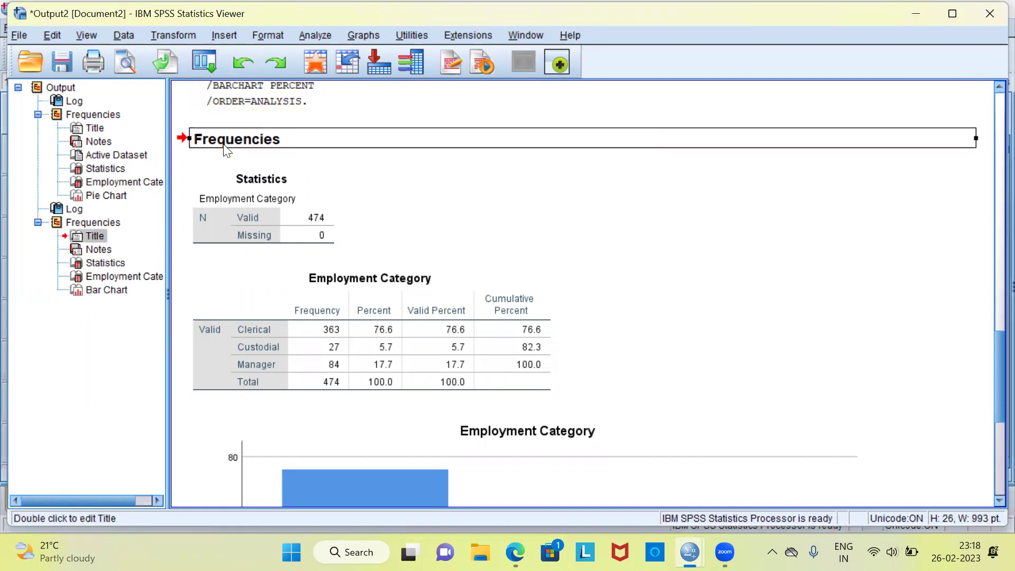
pyautogui.click(277, 224)
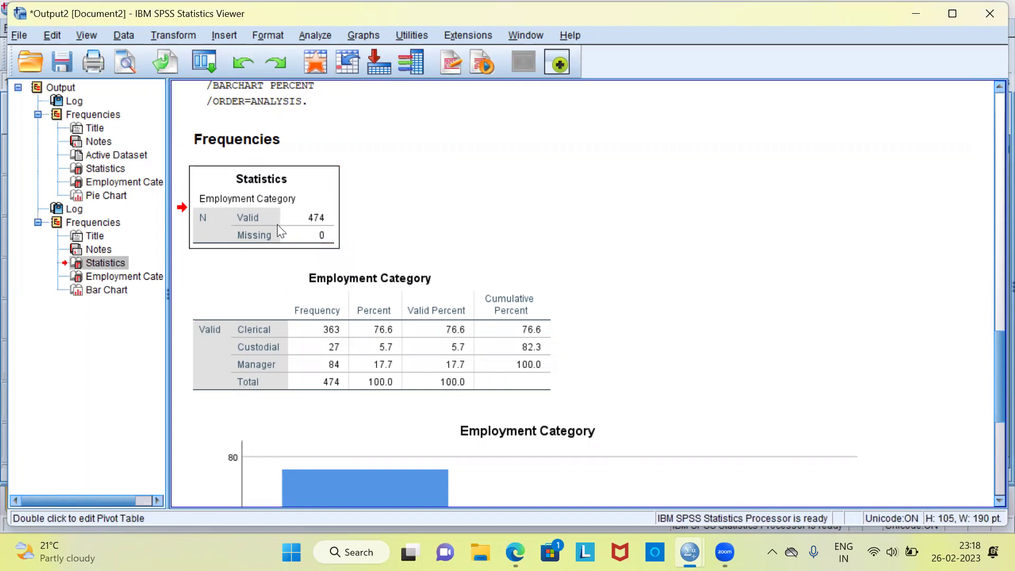
pyautogui.click(403, 362)
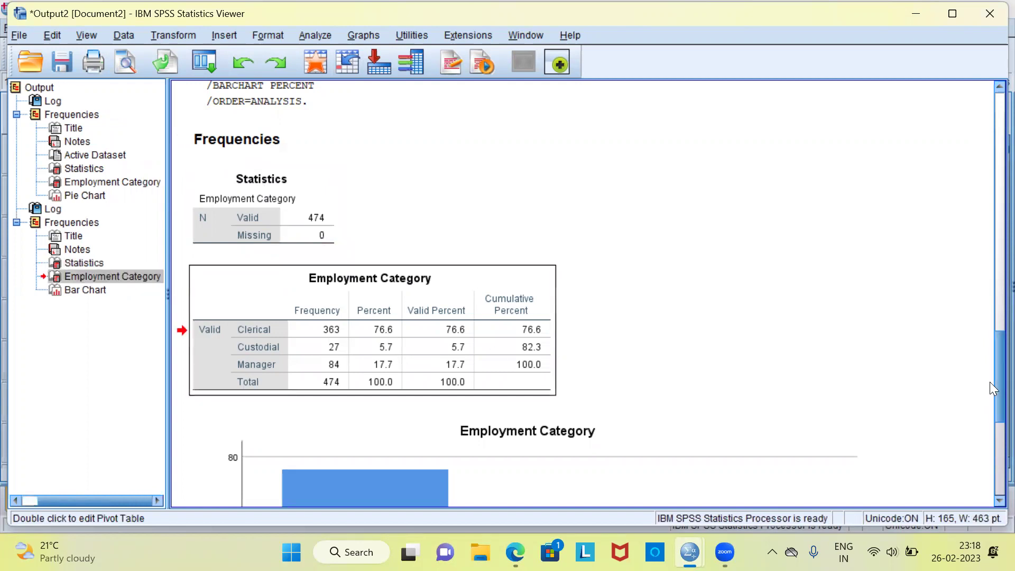
pyautogui.moveTo(990, 383); pyautogui.dragTo(990, 456)
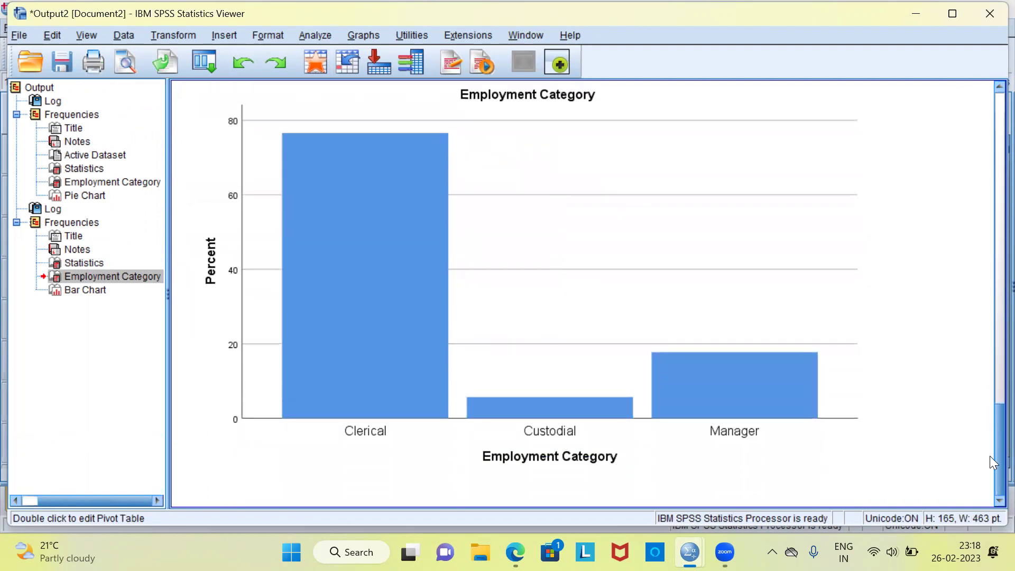
pyautogui.click(344, 440)
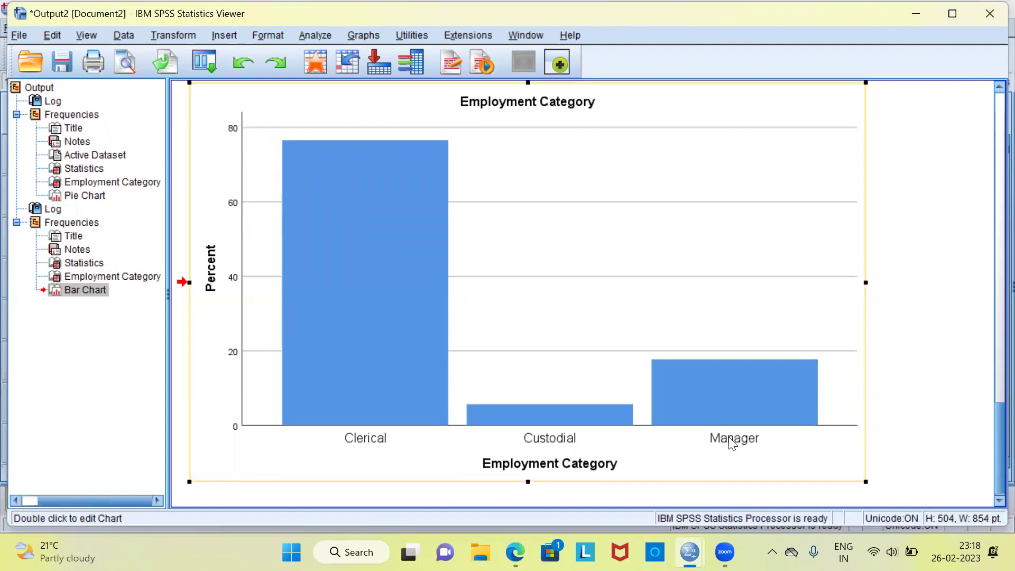
pyautogui.click(574, 263)
pyautogui.doubleClick(573, 262)
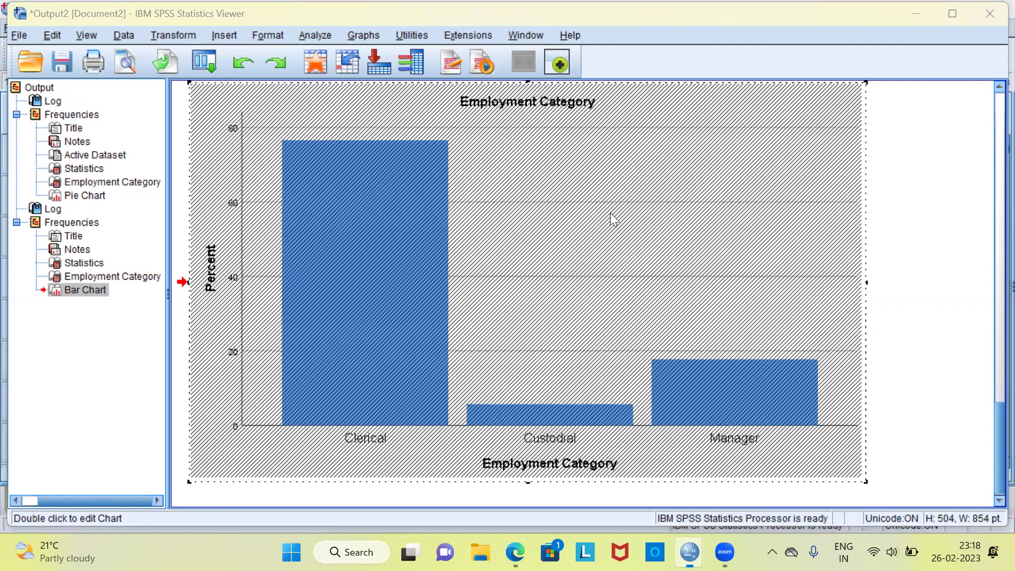
pyautogui.hotkey('alt', 'F4')
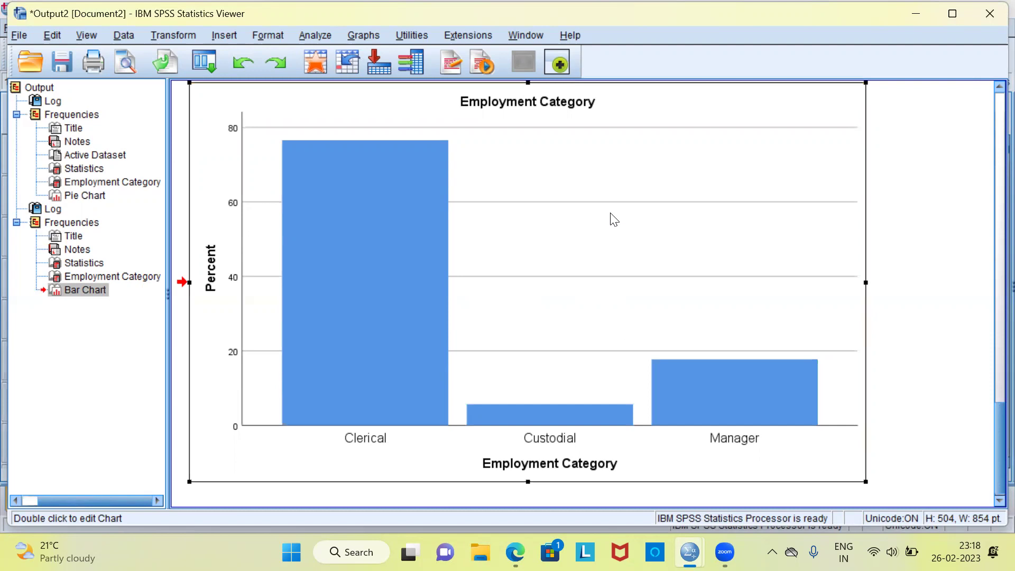
# - Copy the Employment Category bar chart and bring up Windows search
pyautogui.rightClick(612, 218)
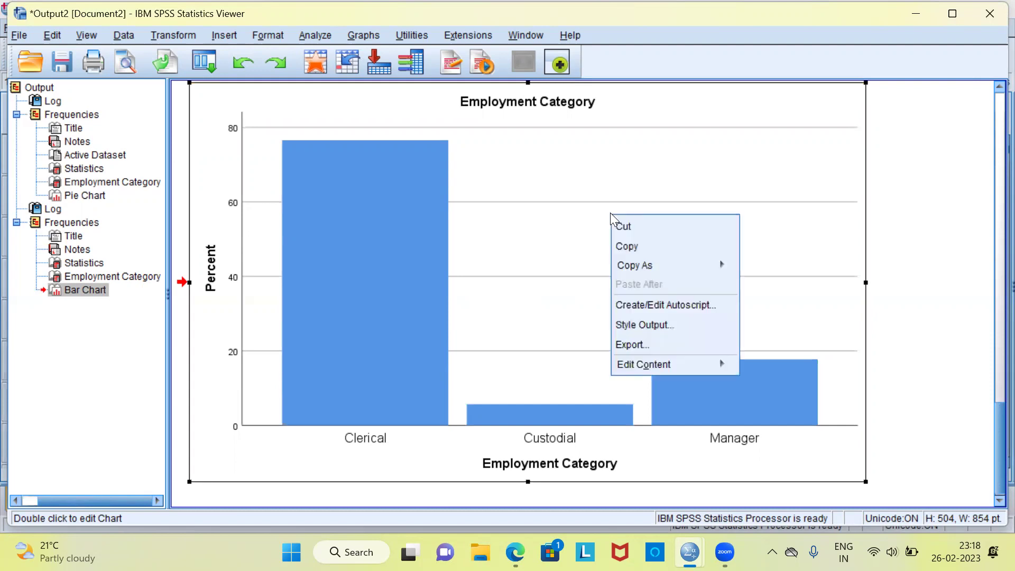
pyautogui.click(643, 247)
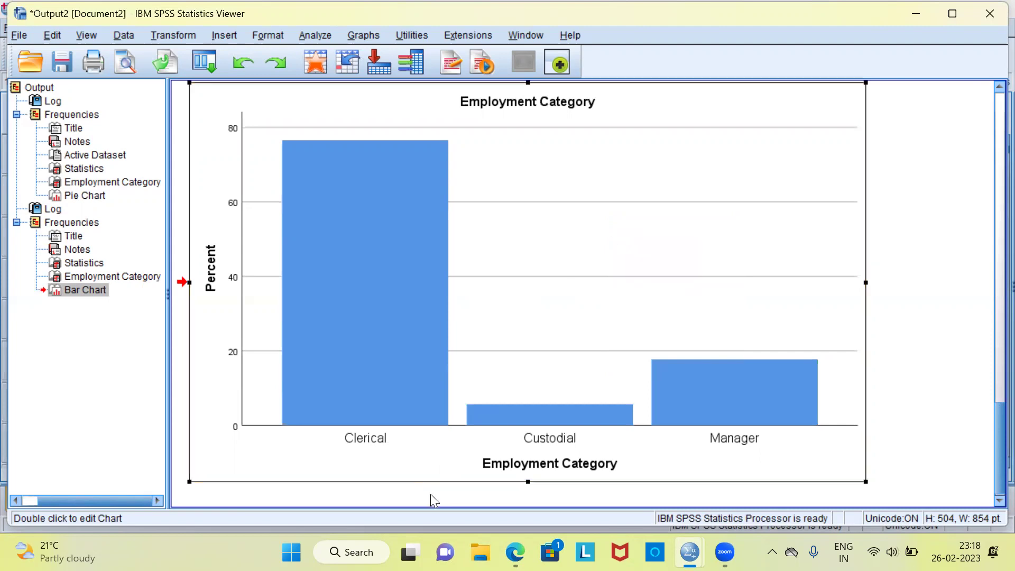
pyautogui.click(351, 552)
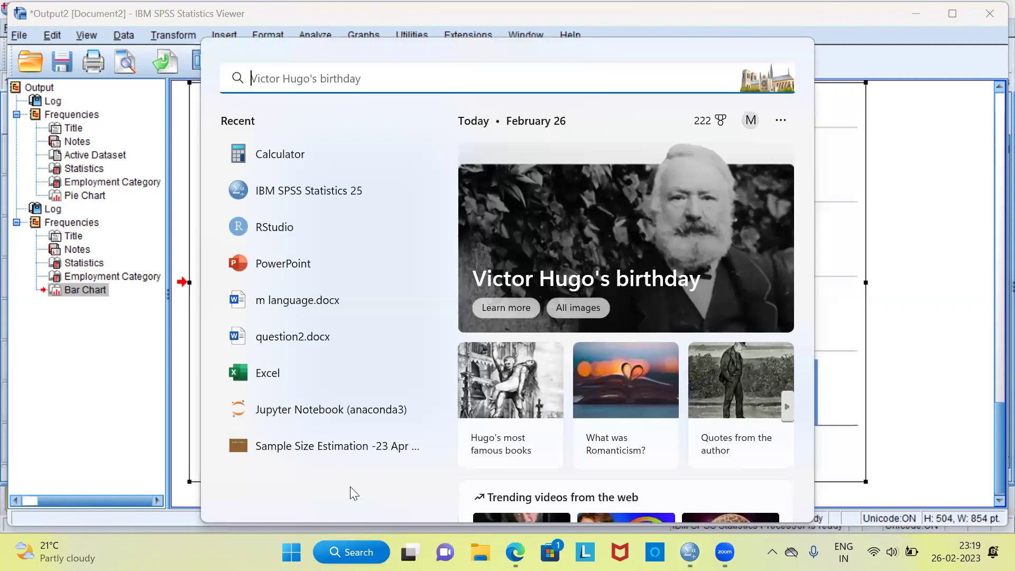
# - Launch Excel, create a blank workbook and paste the bar chart at cell B2
pyautogui.click(307, 375)
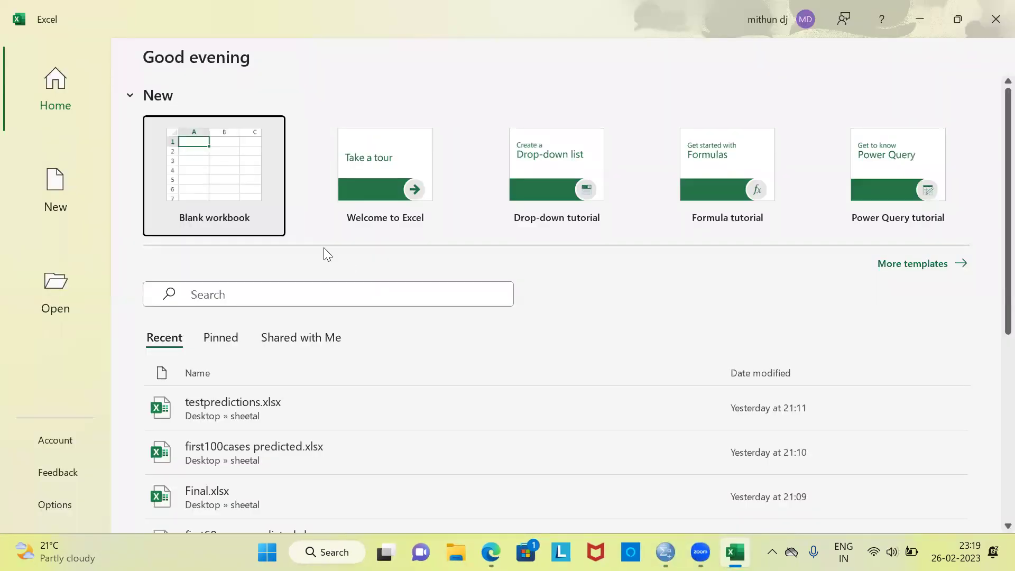
pyautogui.click(234, 178)
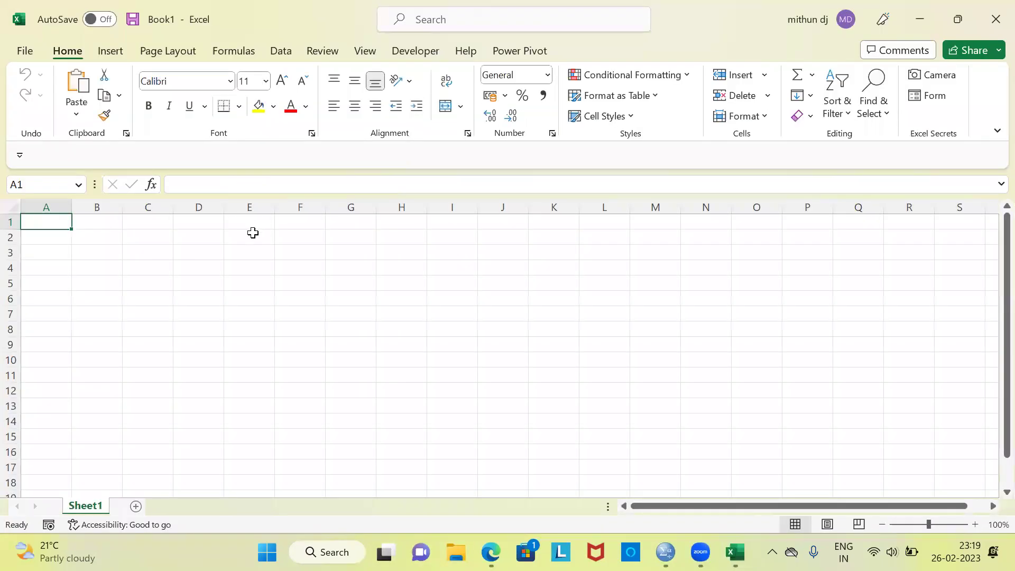
pyautogui.click(98, 237)
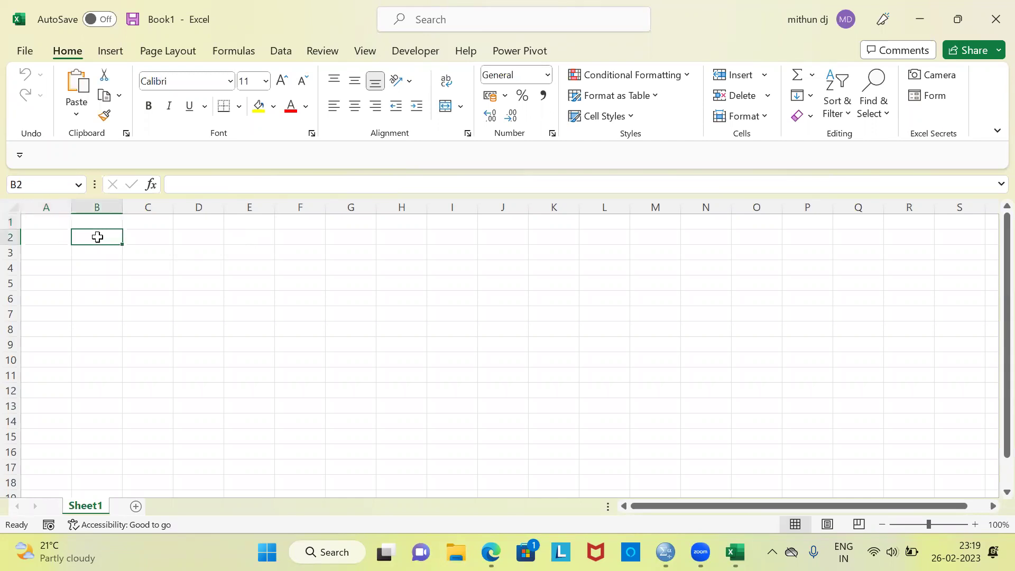
pyautogui.hotkey('ctrl', 'v')
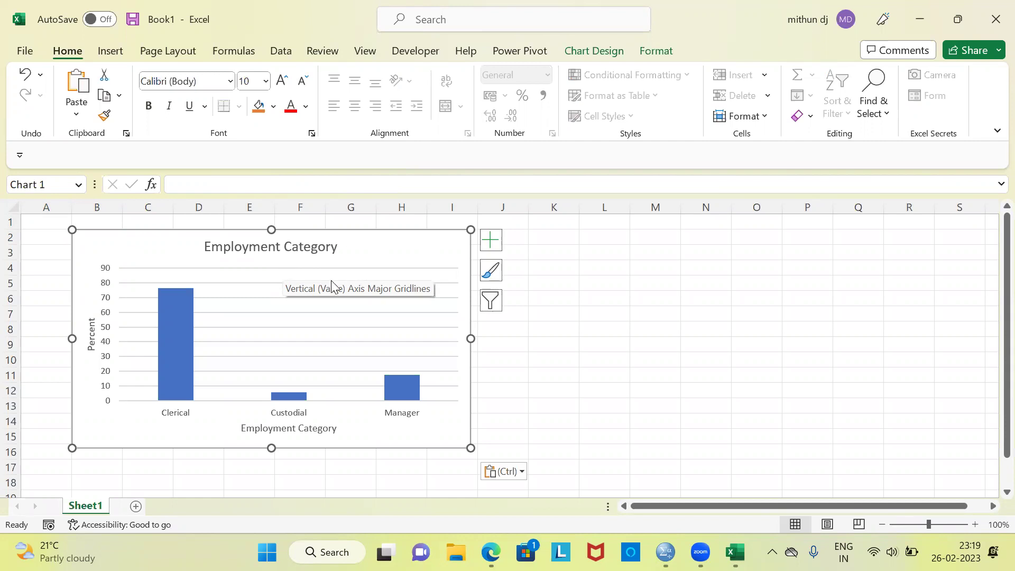
# - Re-paste the Employment Category bar chart as a static picture and zoom out to 70%
pyautogui.click(521, 474)
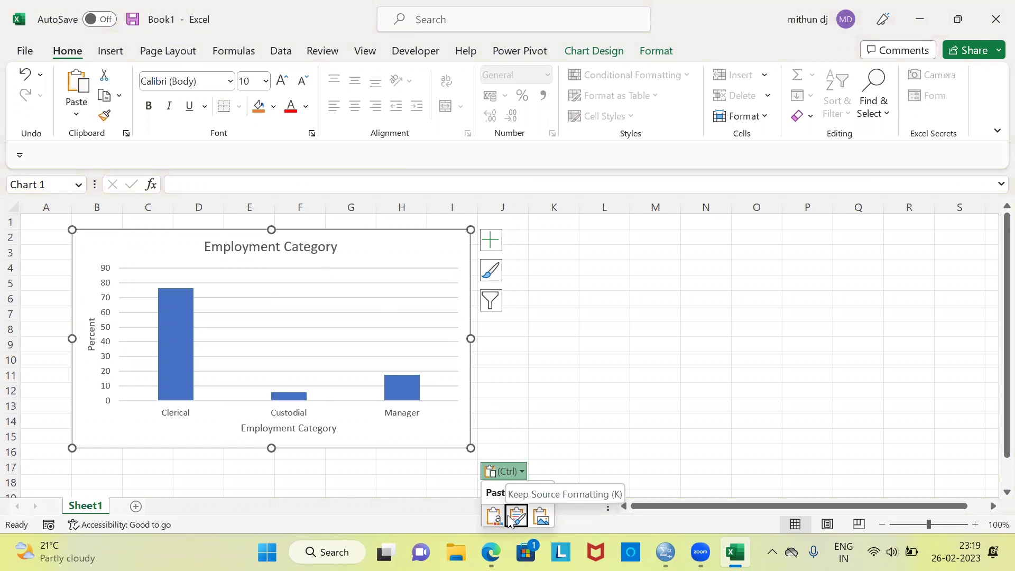
pyautogui.click(539, 520)
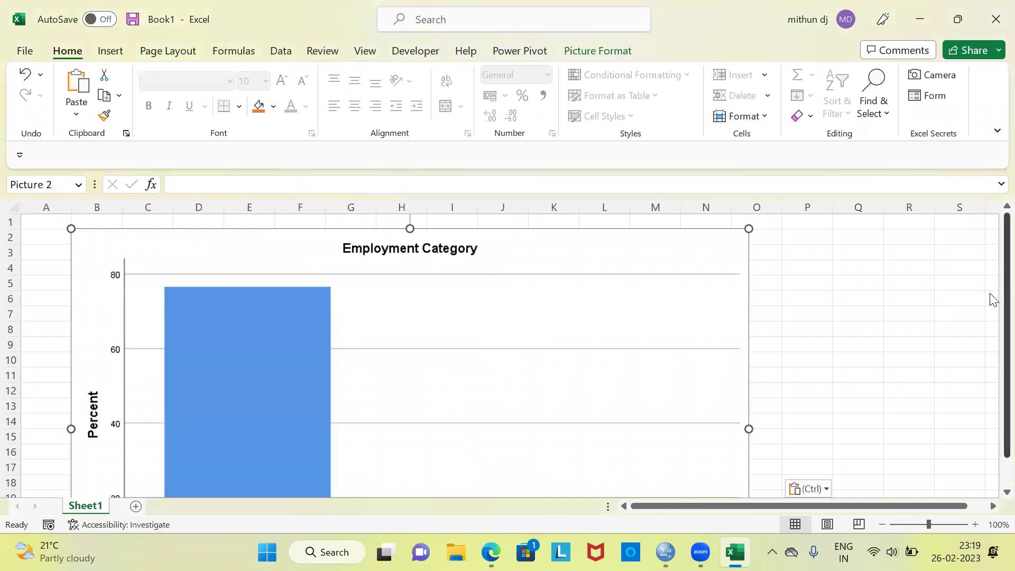
pyautogui.moveTo(991, 296); pyautogui.dragTo(987, 368)
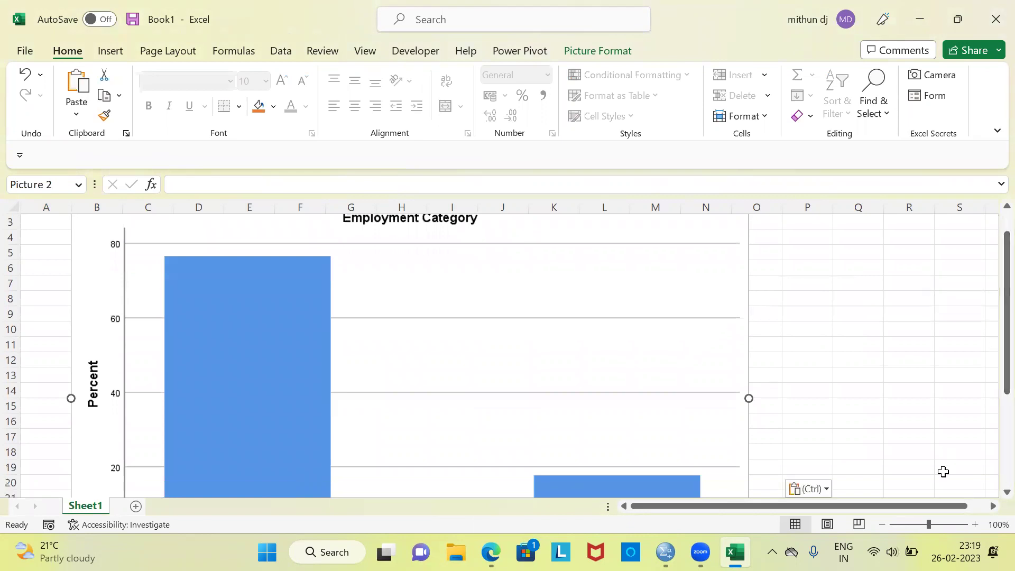
pyautogui.click(881, 525)
pyautogui.click(880, 526)
pyautogui.click(880, 526)
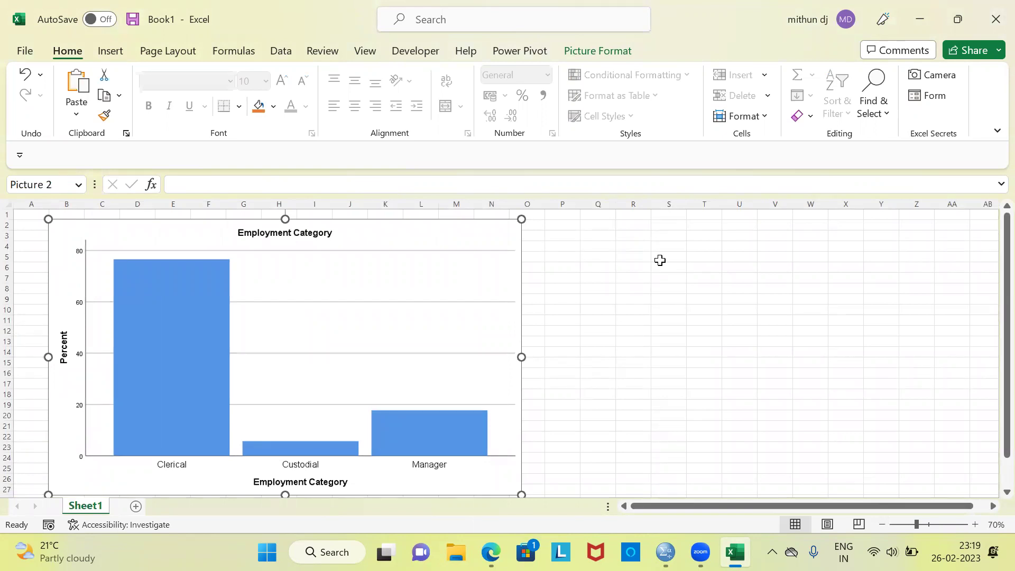
# - Bring the SPSS Output2 viewer forward and open the Employment Category bar chart for editing
pyautogui.moveTo(665, 550)
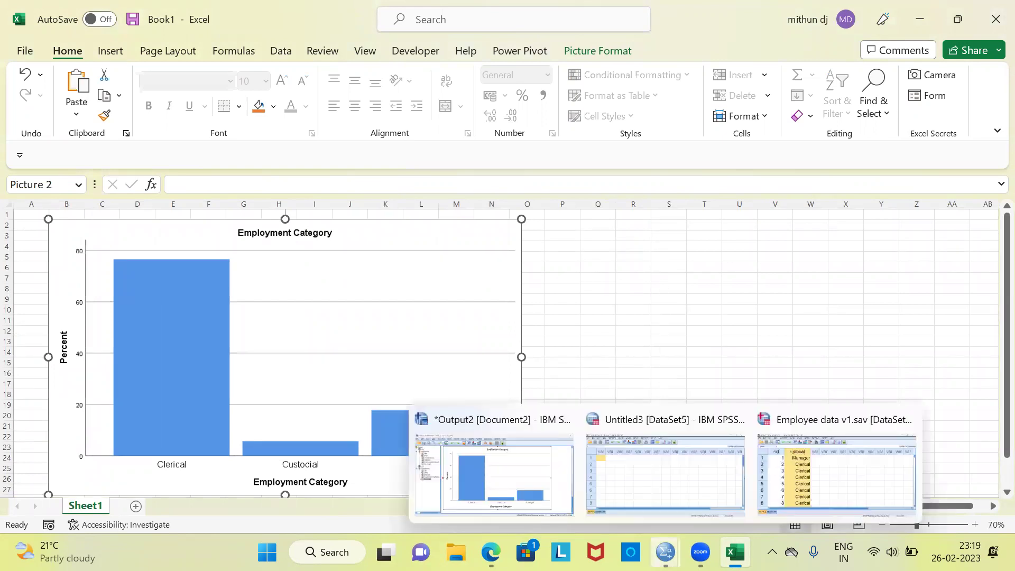
pyautogui.click(495, 473)
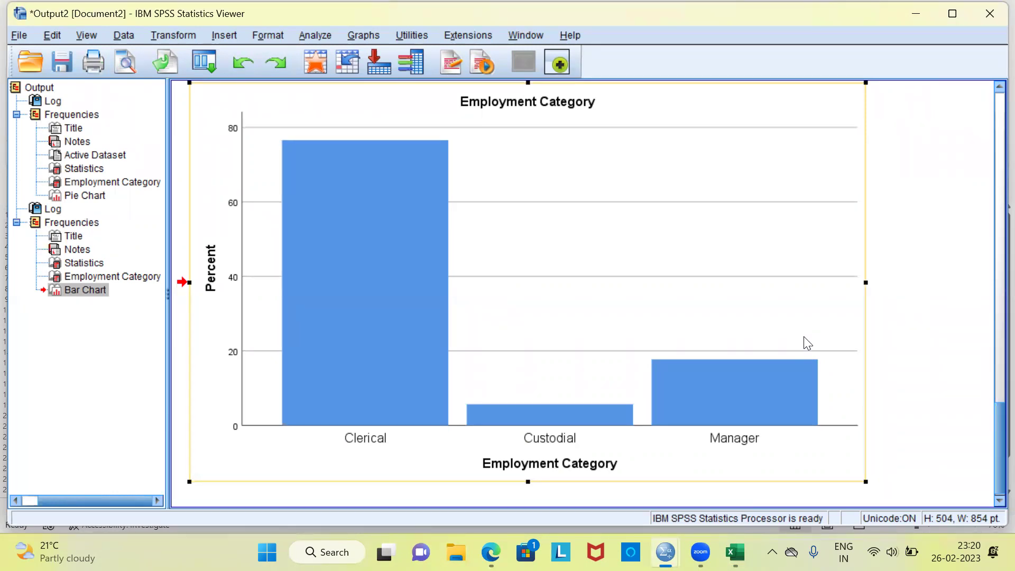
pyautogui.doubleClick(522, 121)
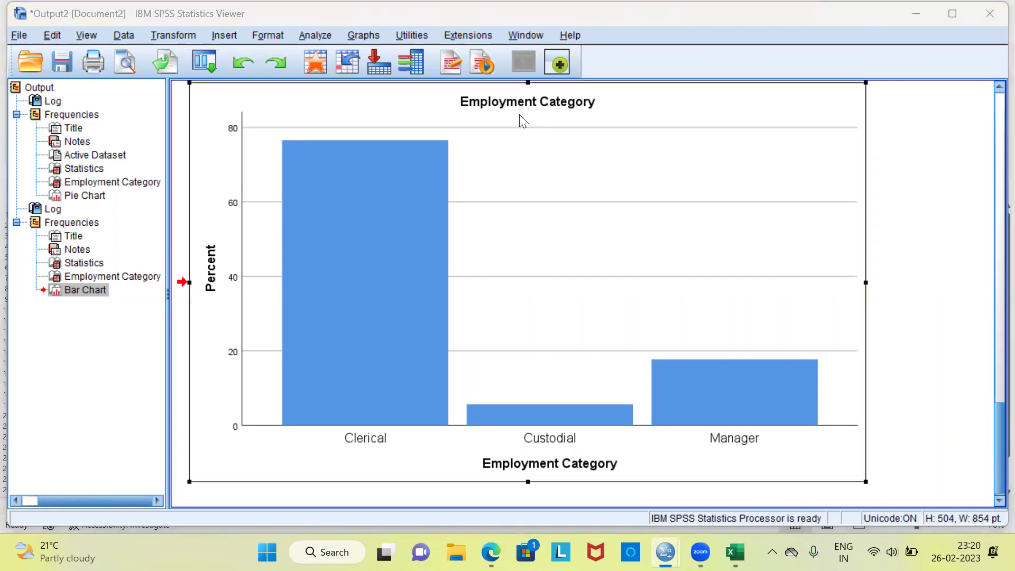